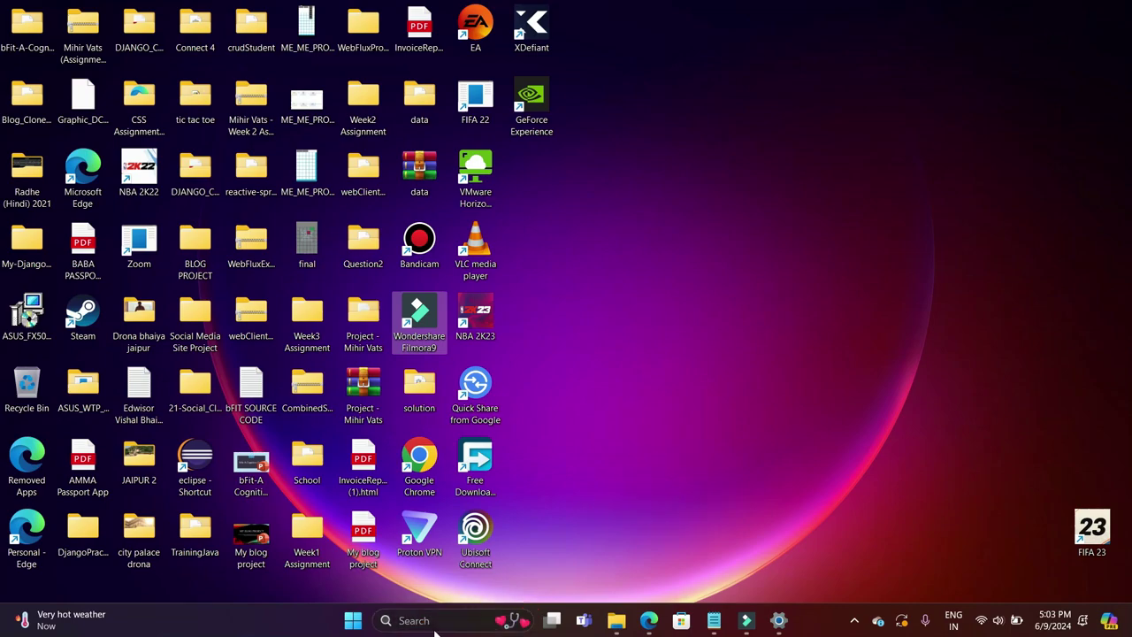
- Open the list of installed apps and search it for "wtf", then clear the search
left_click(434, 628)
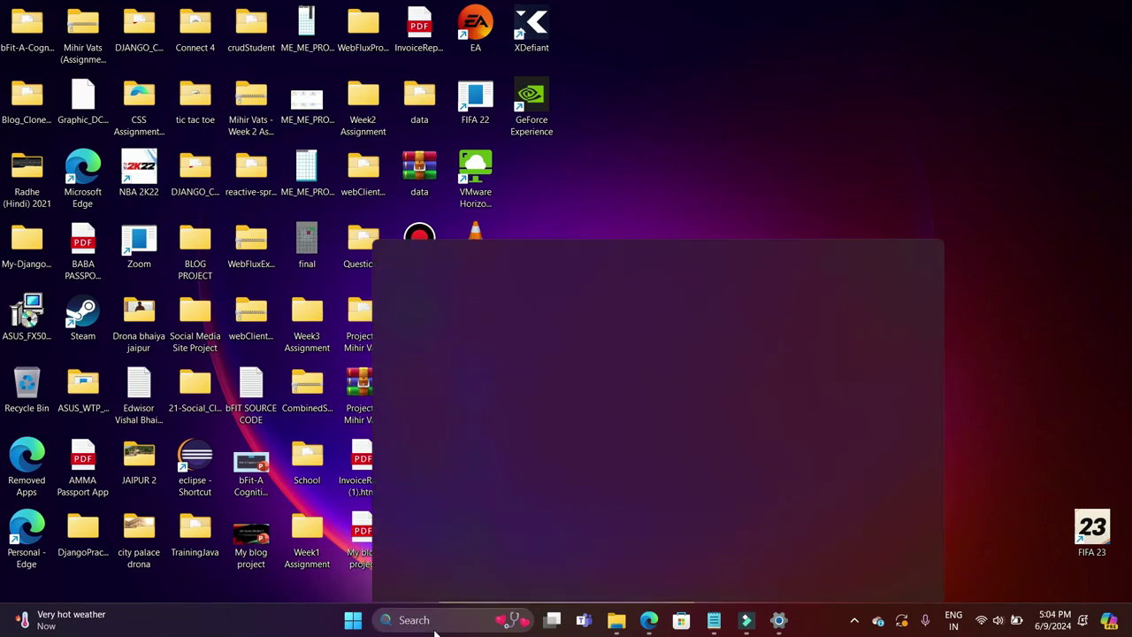
type("add")
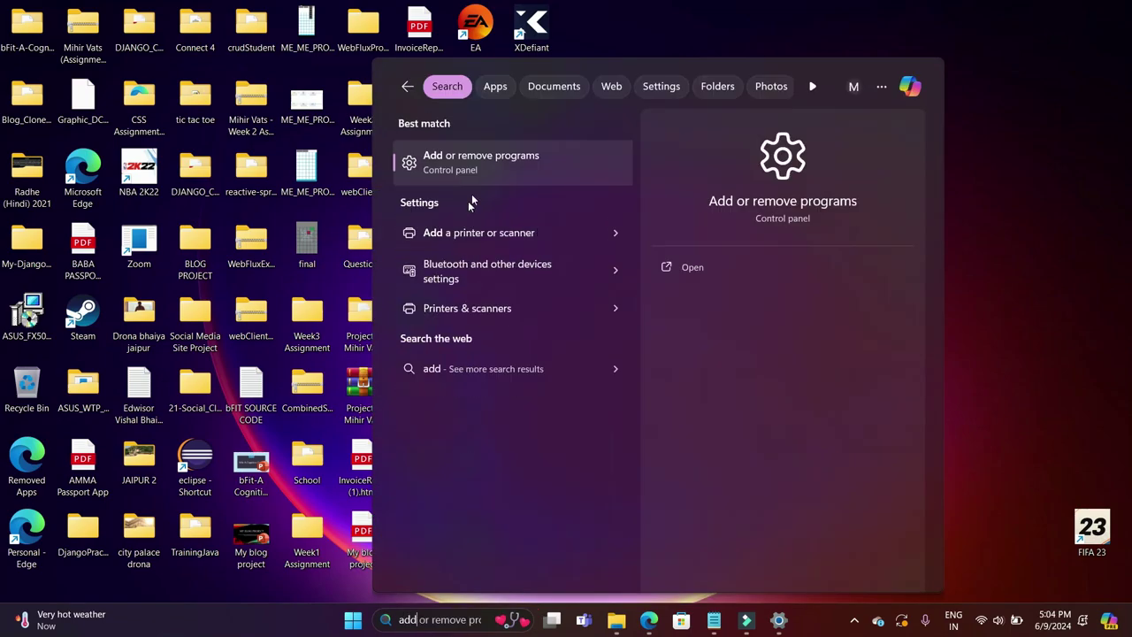
left_click(460, 172)
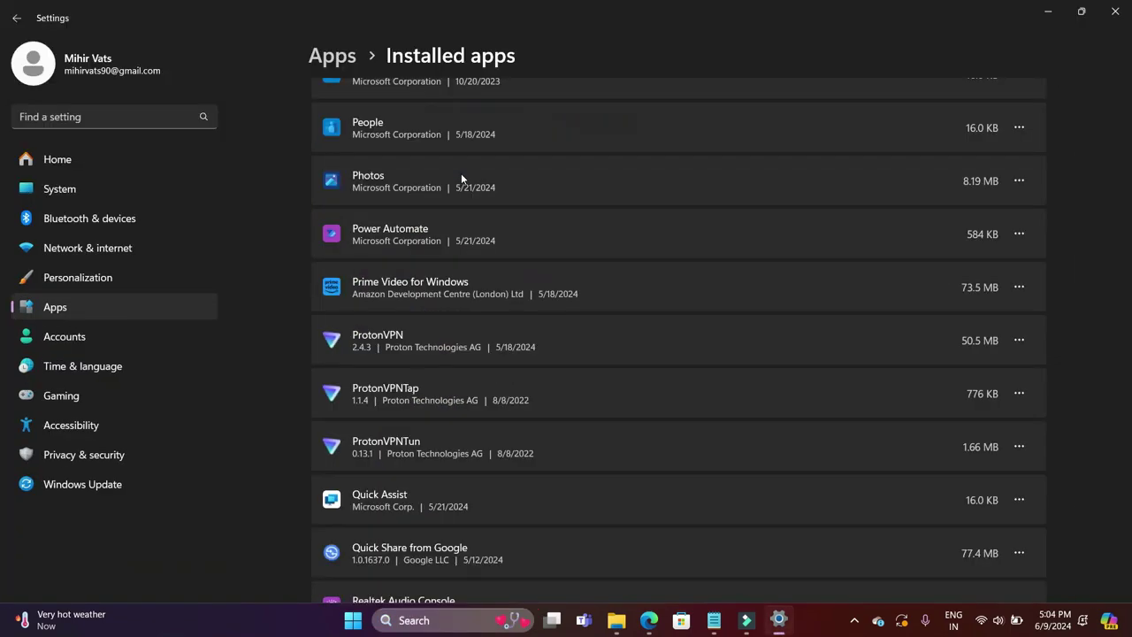
scroll(447, 395, "up", 10)
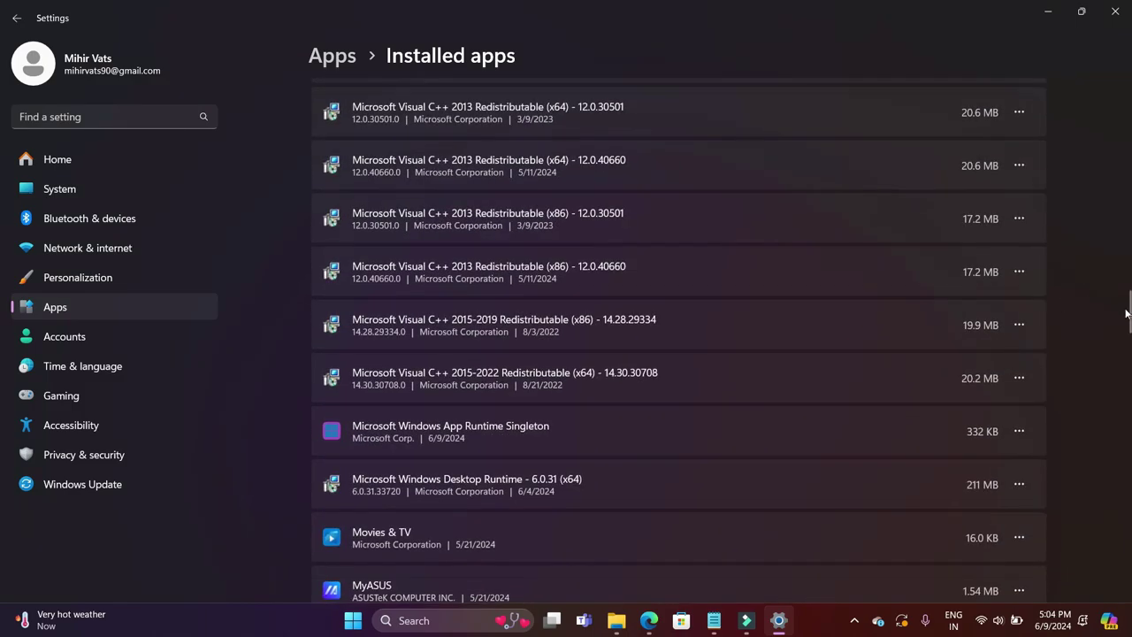
scroll(982, 93, "up", 20)
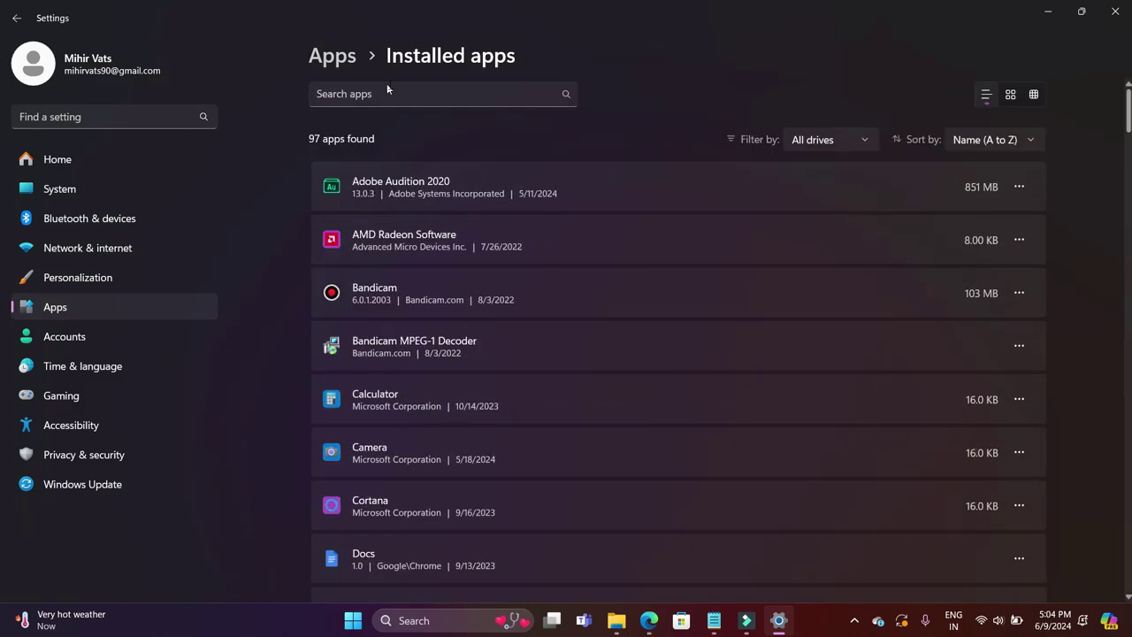
left_click(387, 92)
type("wtf")
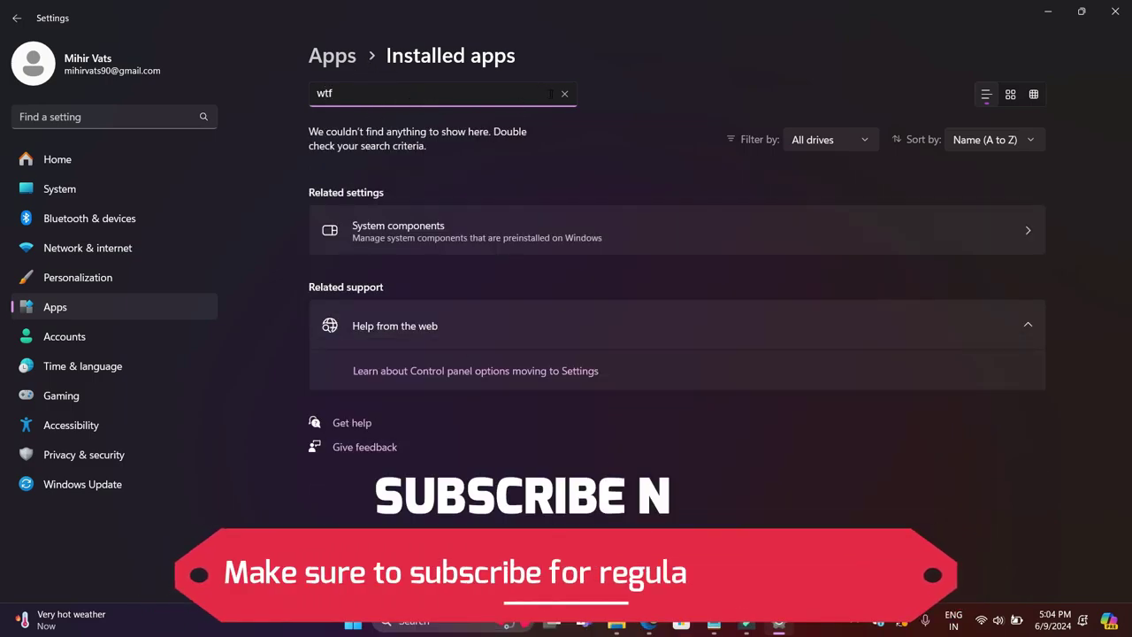
left_click(564, 93)
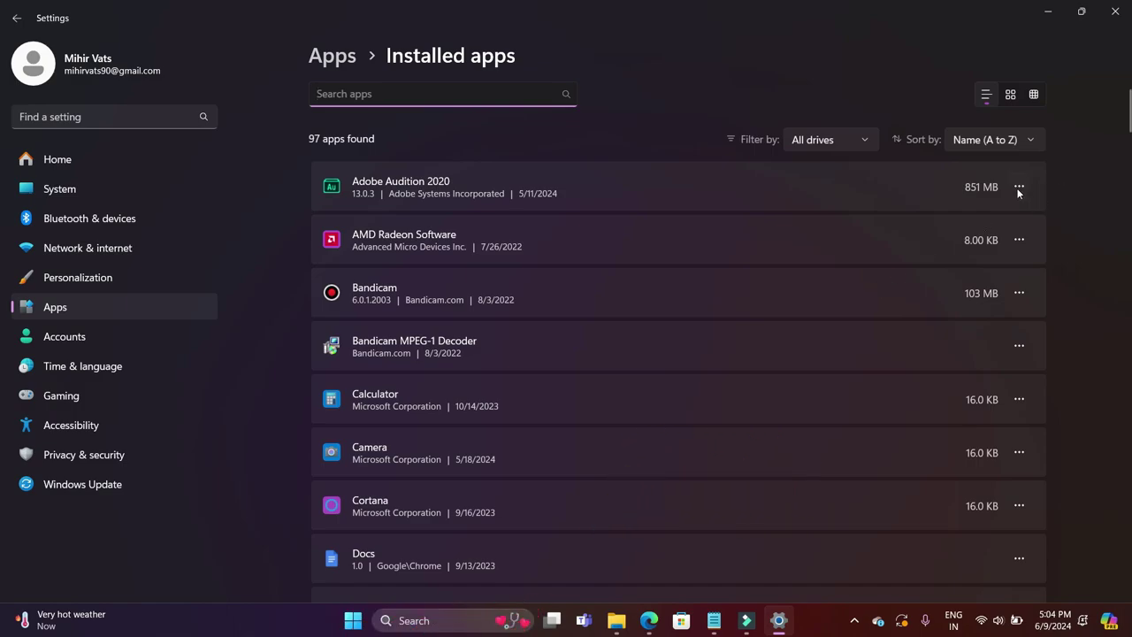
- Bring up the uninstall confirmation for Adobe Audition 2020, dismiss it without uninstalling, and close Settings
left_click(1019, 188)
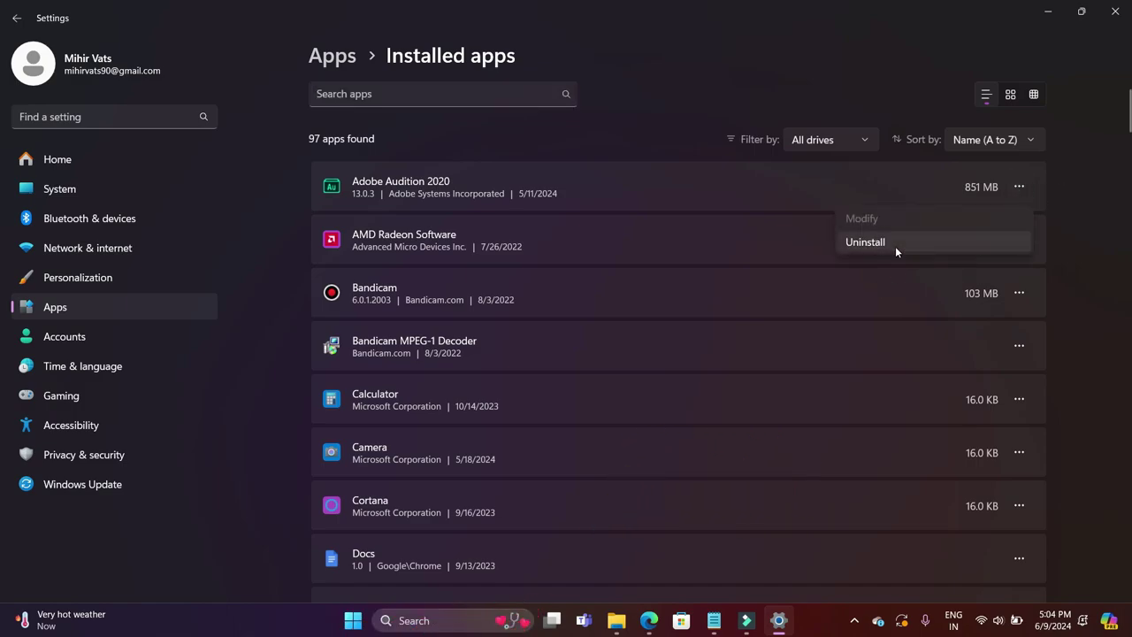
left_click(895, 245)
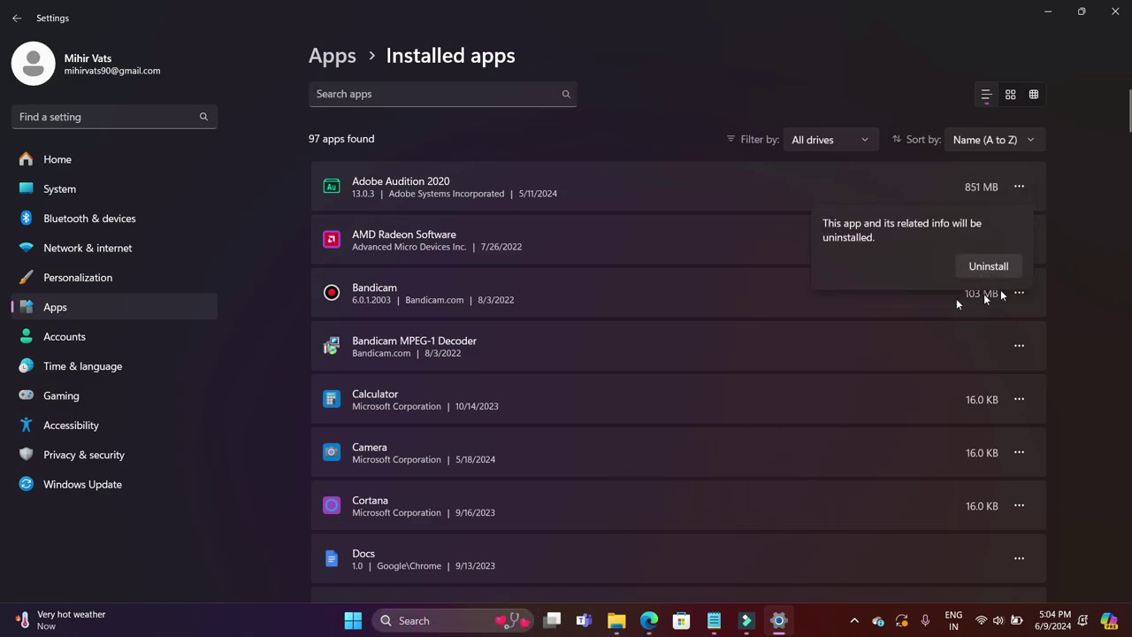
left_click(1086, 177)
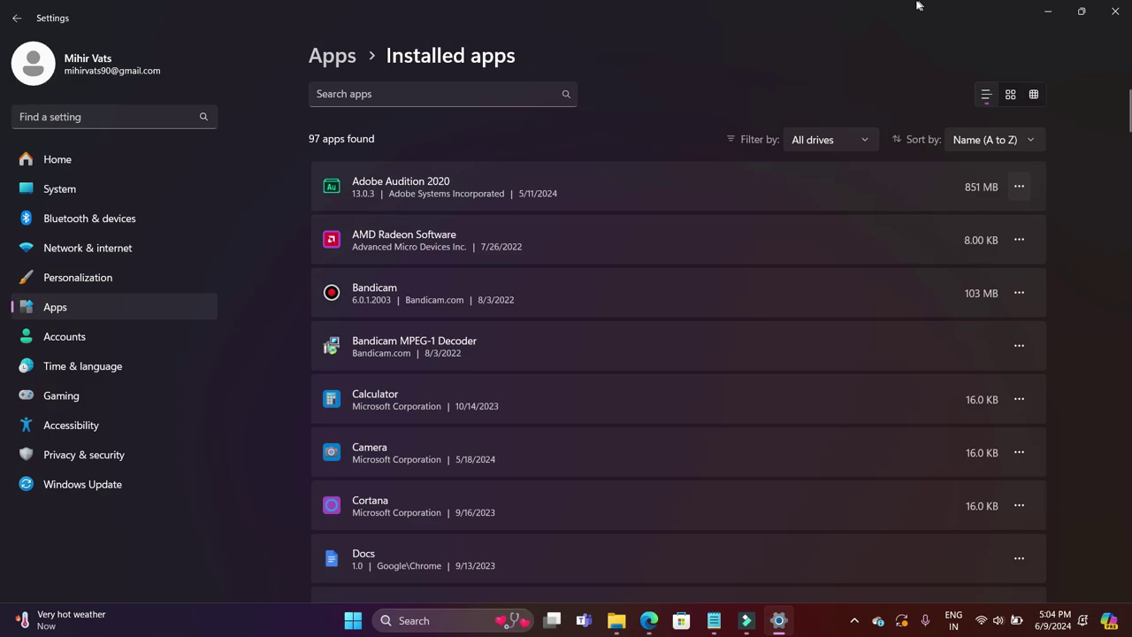
left_click(1111, 8)
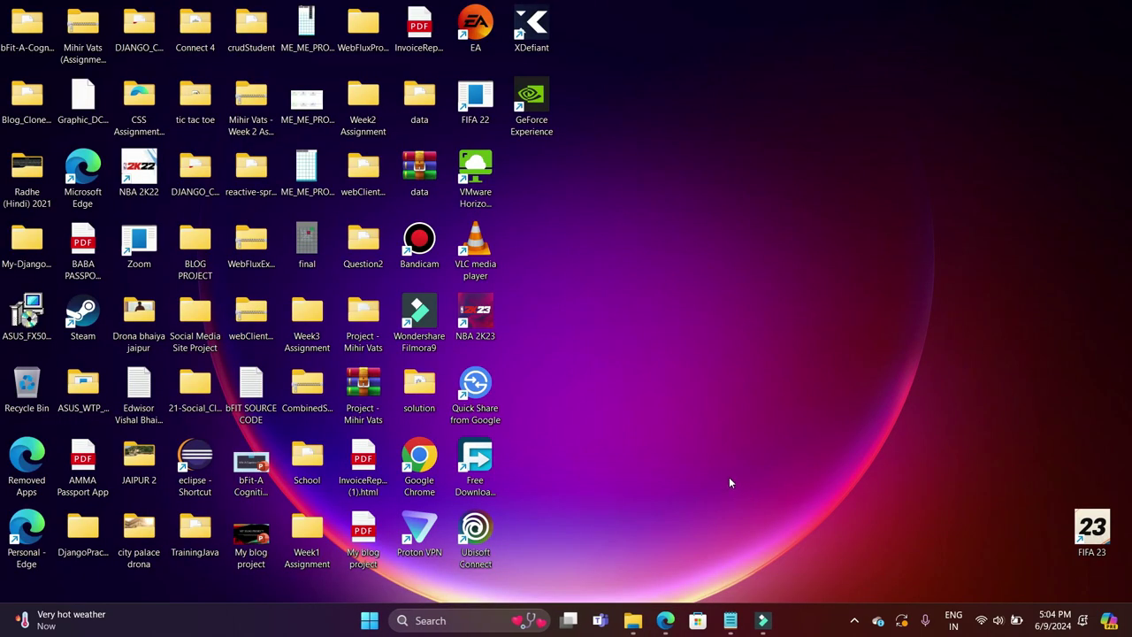
- Switch to Microsoft Edge, review the steps on the WTFast download page, and start creating an account
key("alt+Tab")
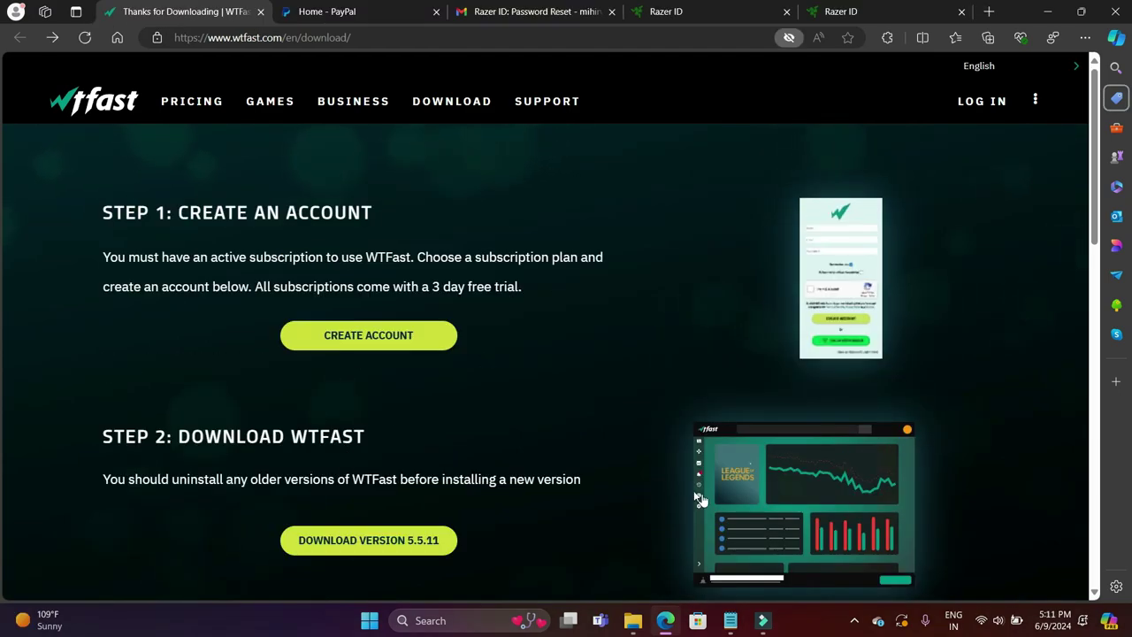
scroll(303, 537, "down", 2)
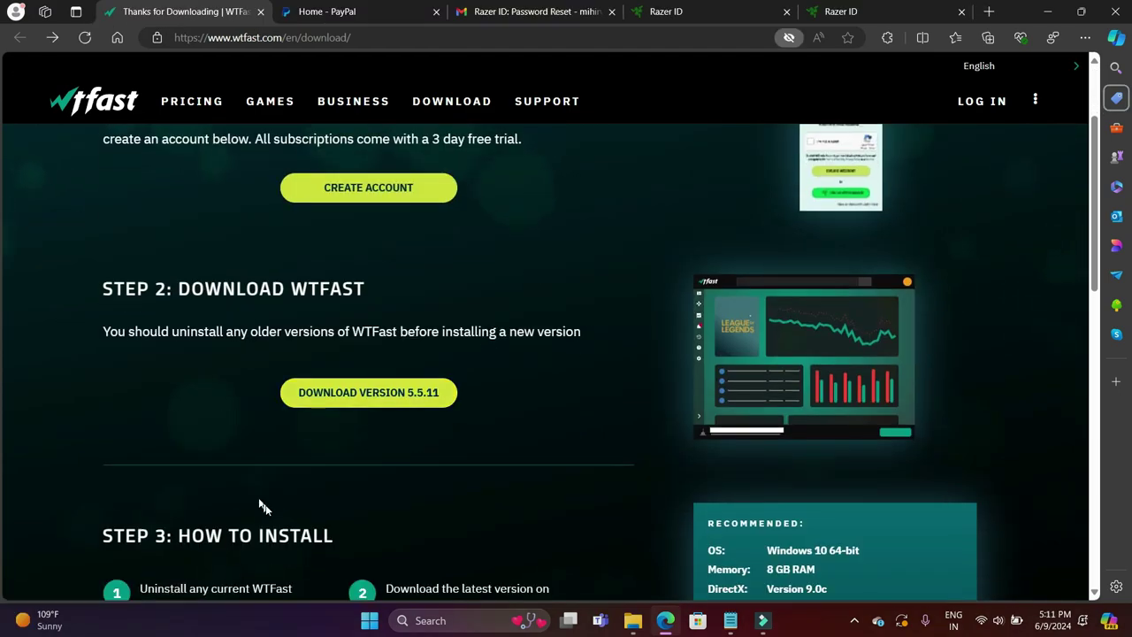
scroll(392, 399, "down", 2)
scroll(391, 399, "up", 4)
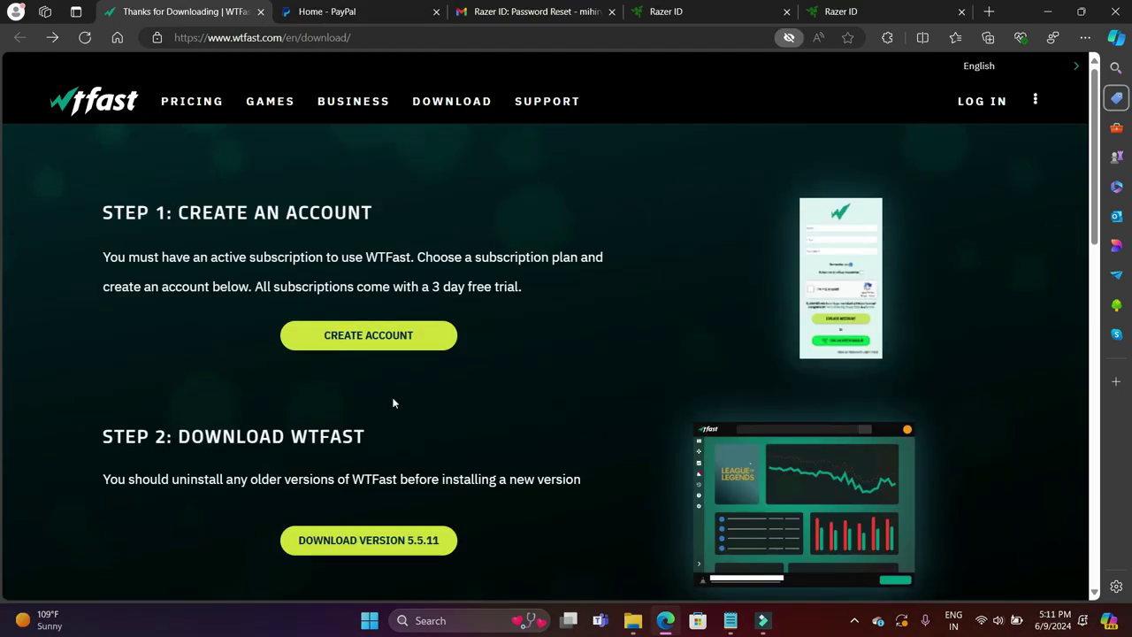
left_click(365, 336)
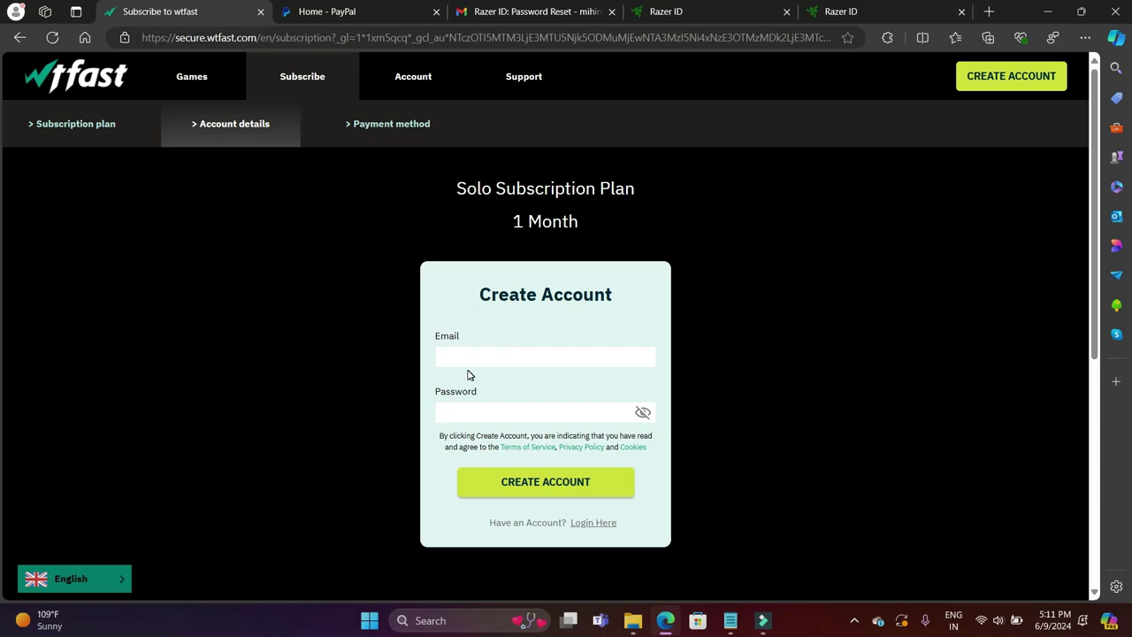
- Try to create a WTFast account for the 1-month Solo plan with an email address and password
left_click(469, 375)
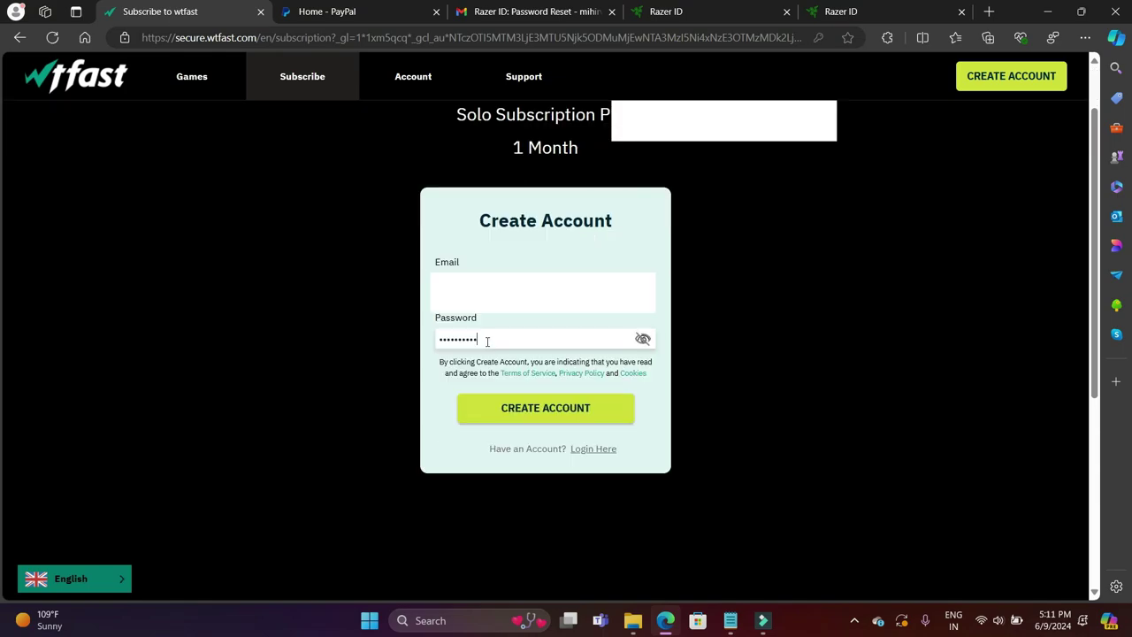
key("Return")
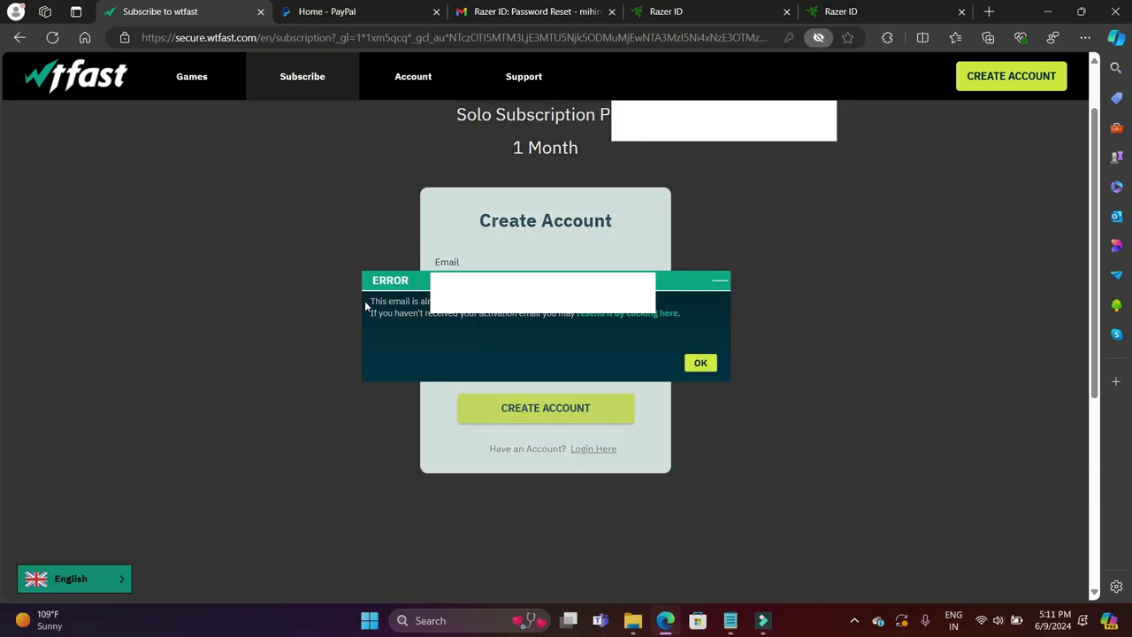
left_click(697, 363)
- Choose to log in with Razer instead, dismiss the password-saving offer, and sign in with the Razer ID email and password
left_click(593, 449)
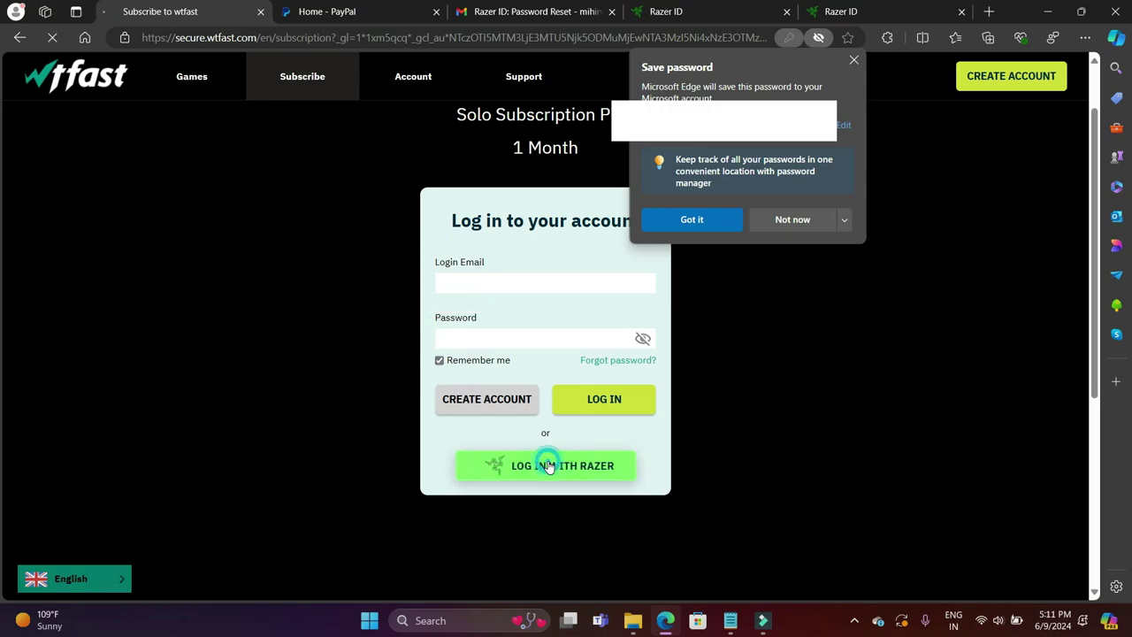
left_click(549, 465)
left_click(854, 60)
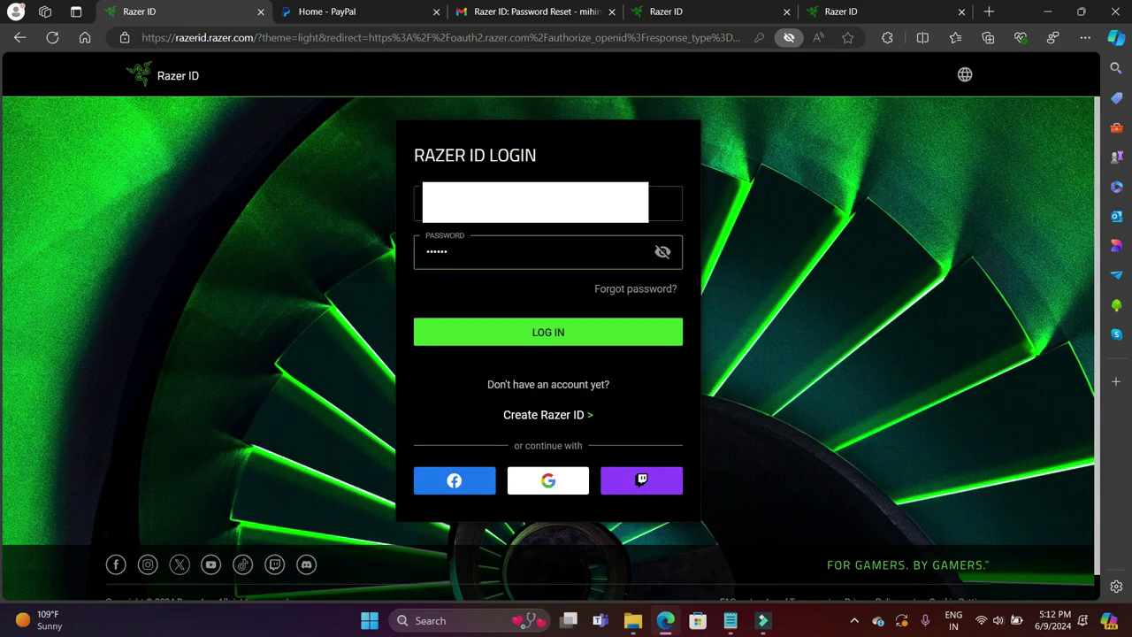
key("Return")
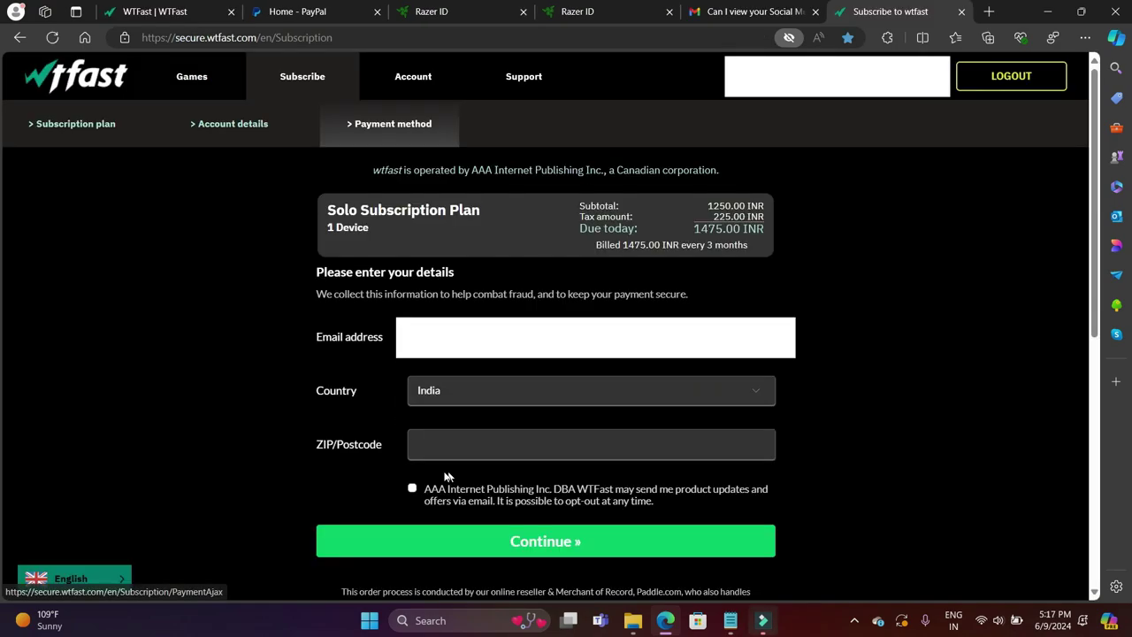
- Fill in the postcode in the Solo subscription's billing details and continue to the card details
left_click(448, 454)
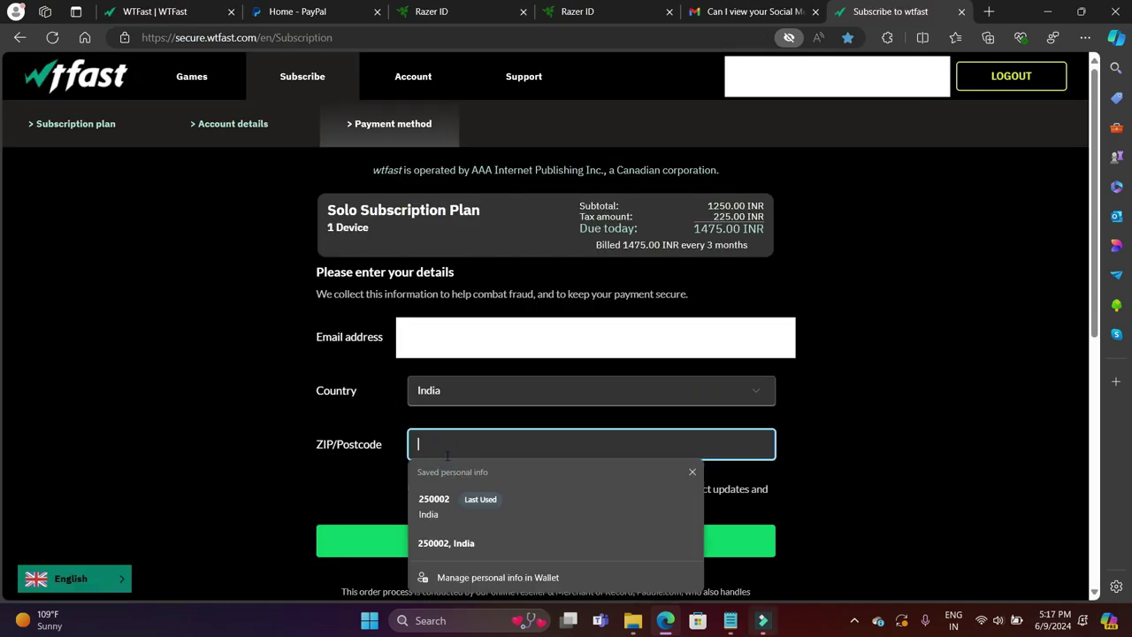
type("25")
key("Tab")
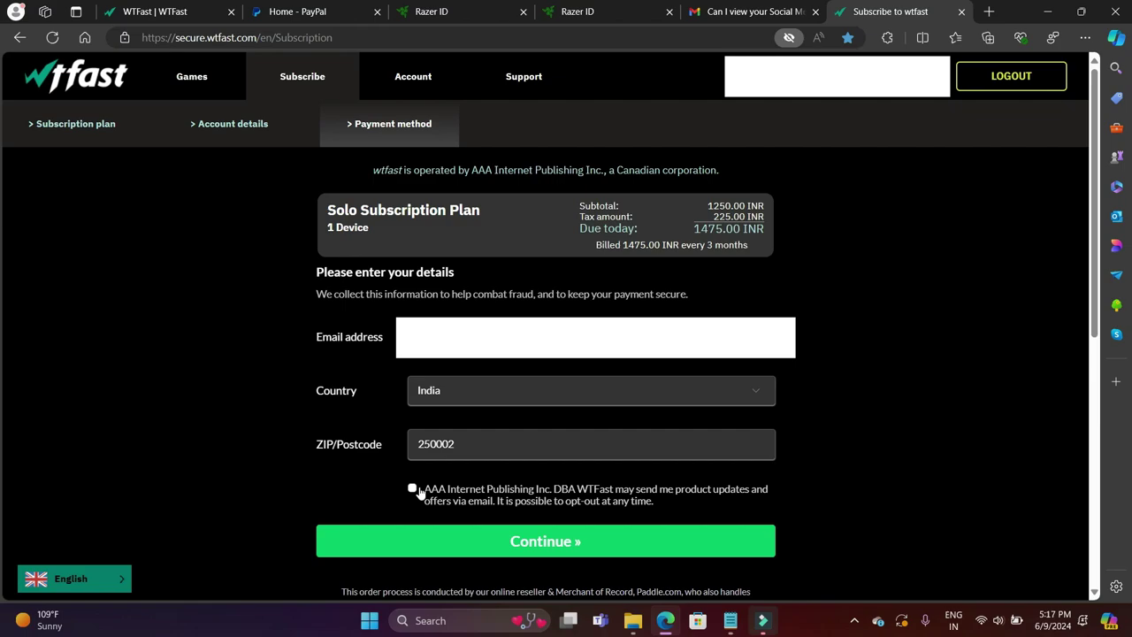
left_click(485, 541)
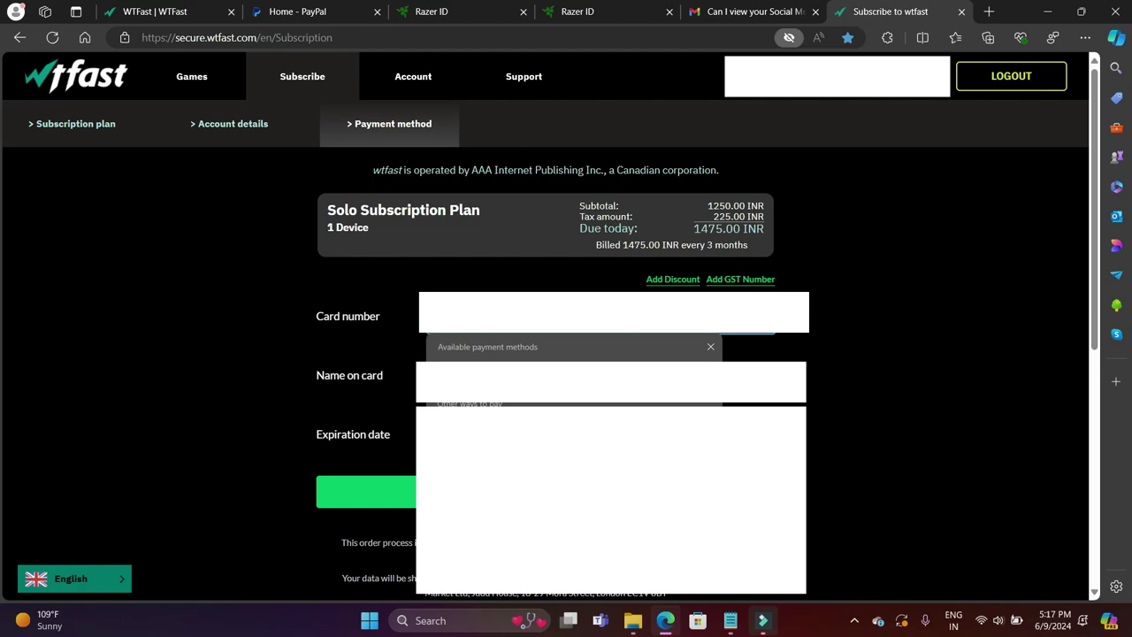
- Enter the card number, cardholder name and expiration date, and submit the subscription payment
key("Escape")
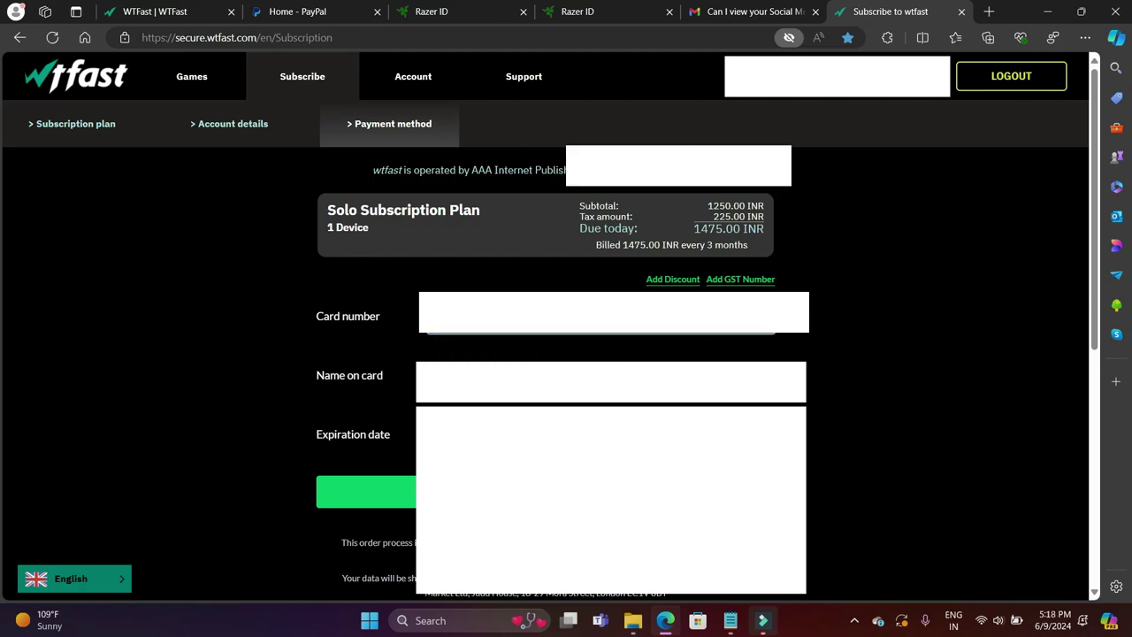
left_click(367, 492)
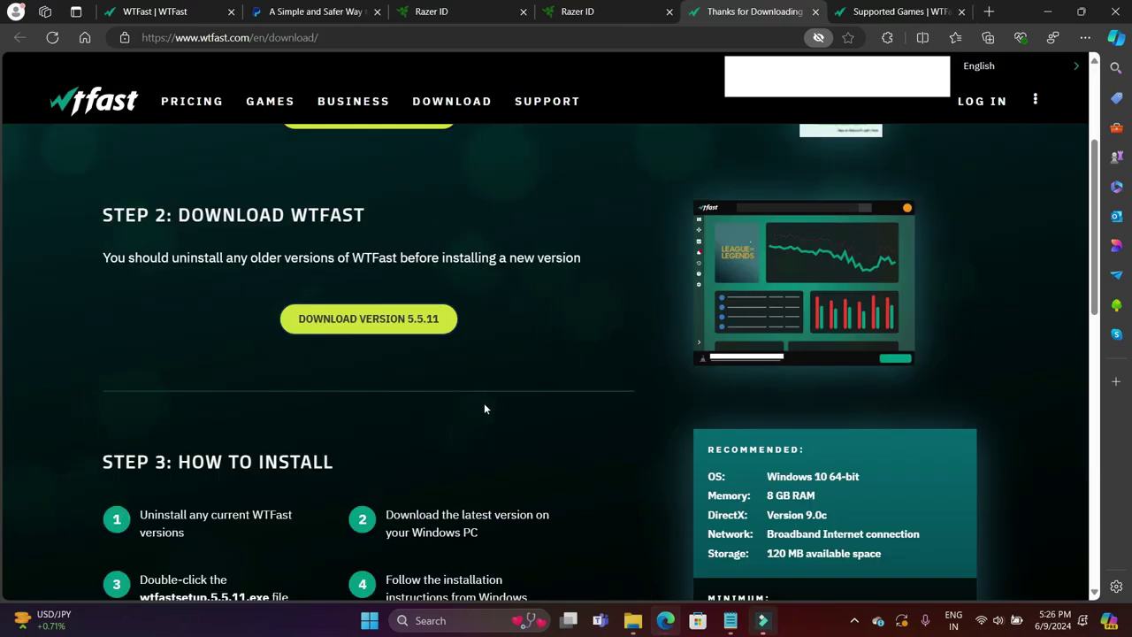
- Download WTFast version 5.5.11, open wtfastsetup.5.5.11.exe, and start the setup wizard in English
scroll(484, 408, "up", 2)
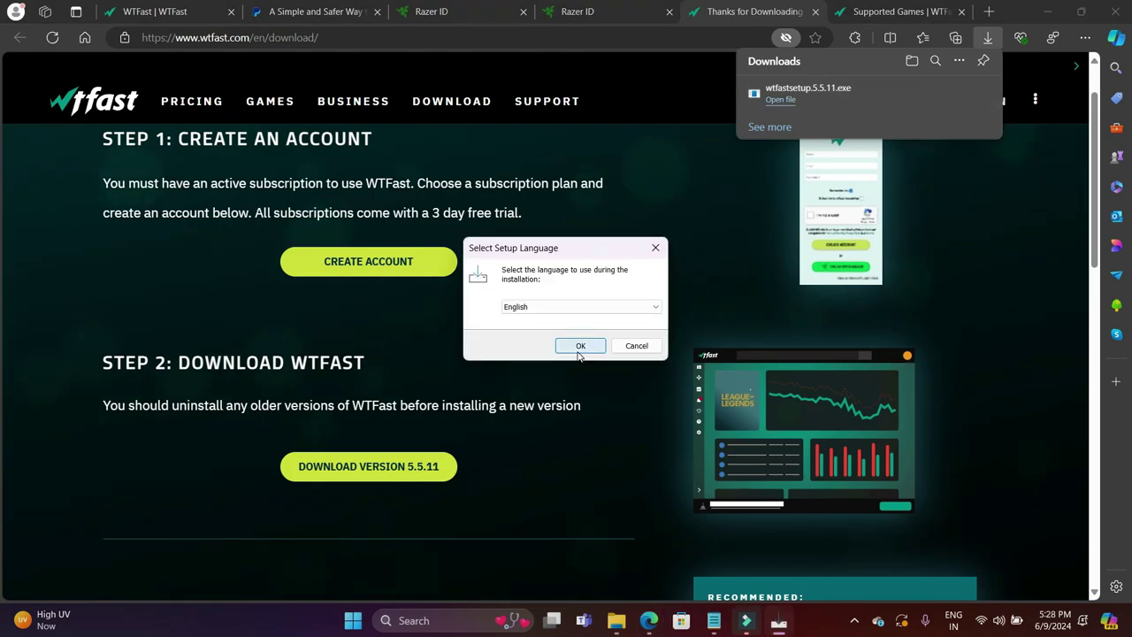
left_click(579, 346)
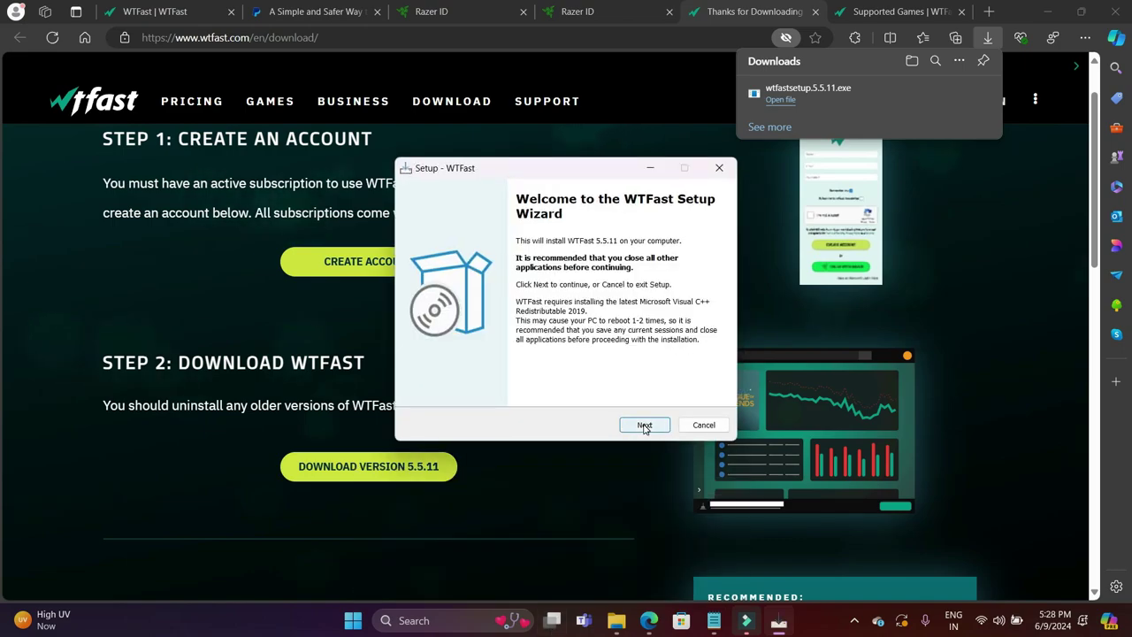
left_click(645, 424)
- Install WTFast with the WTFast Start Menu folder and a desktop shortcut, and launch it on finishing
left_click(485, 381)
left_click(654, 431)
left_click(634, 431)
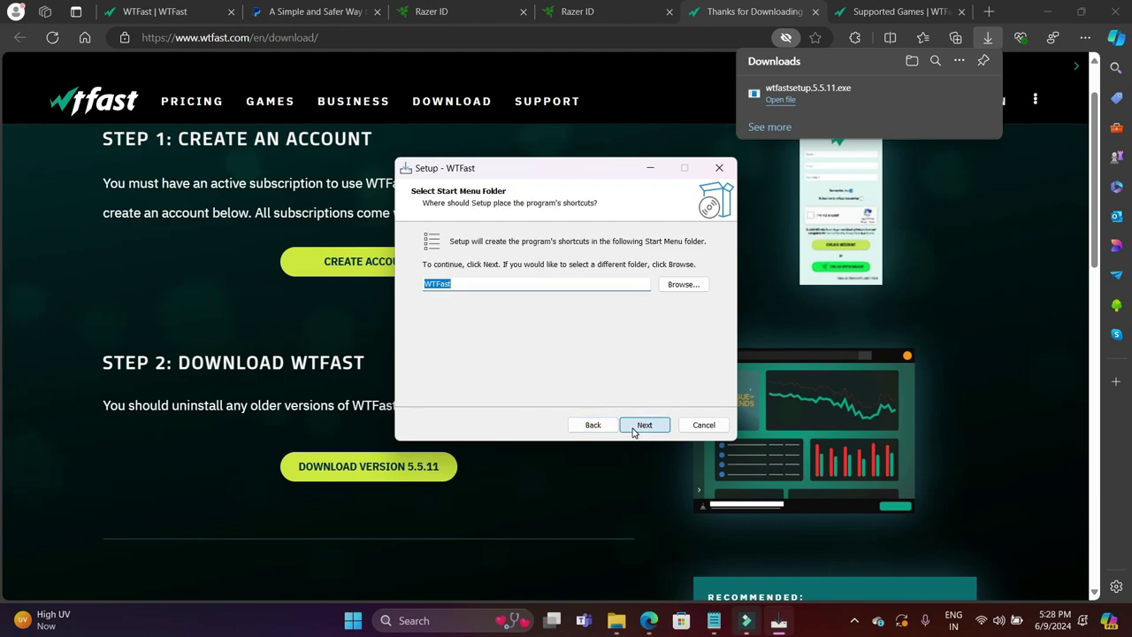
left_click(633, 431)
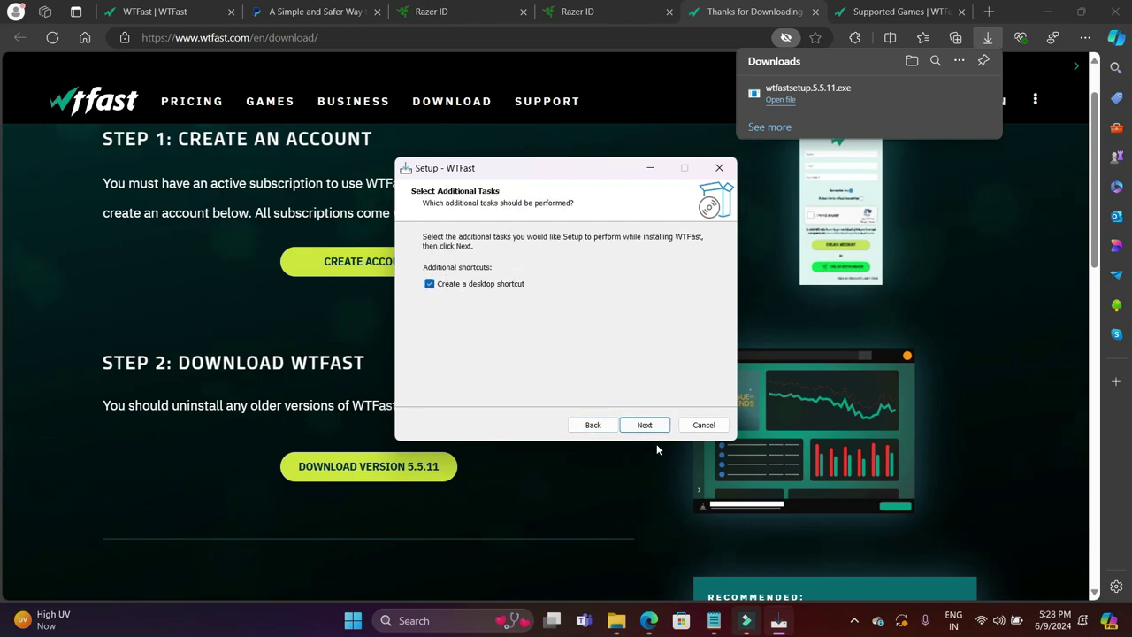
left_click(644, 425)
left_click(644, 426)
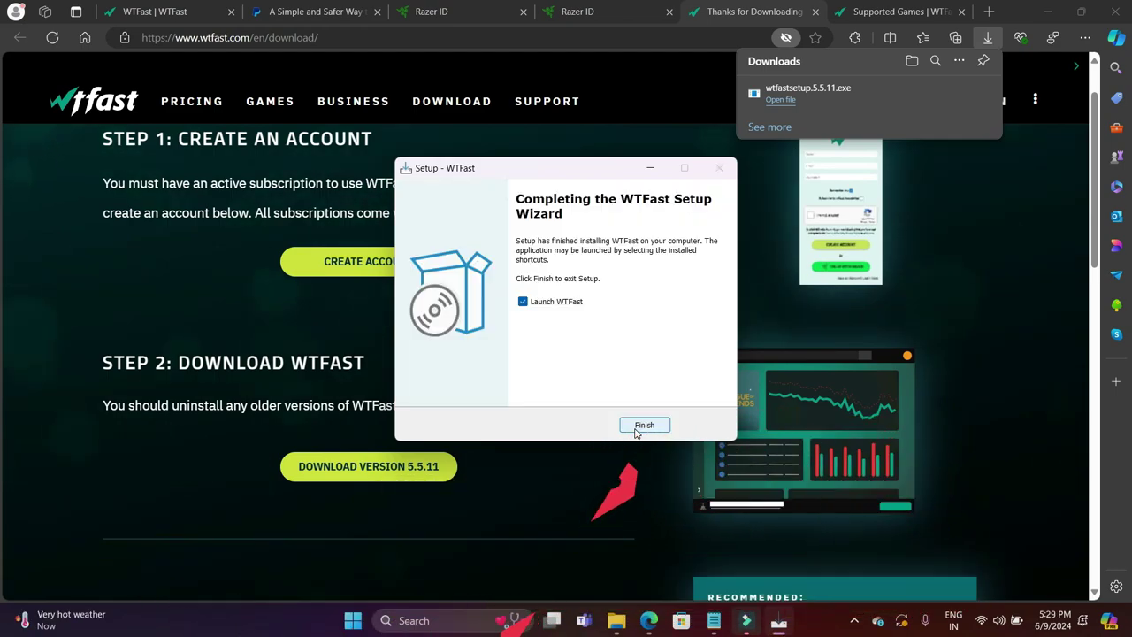
left_click(644, 426)
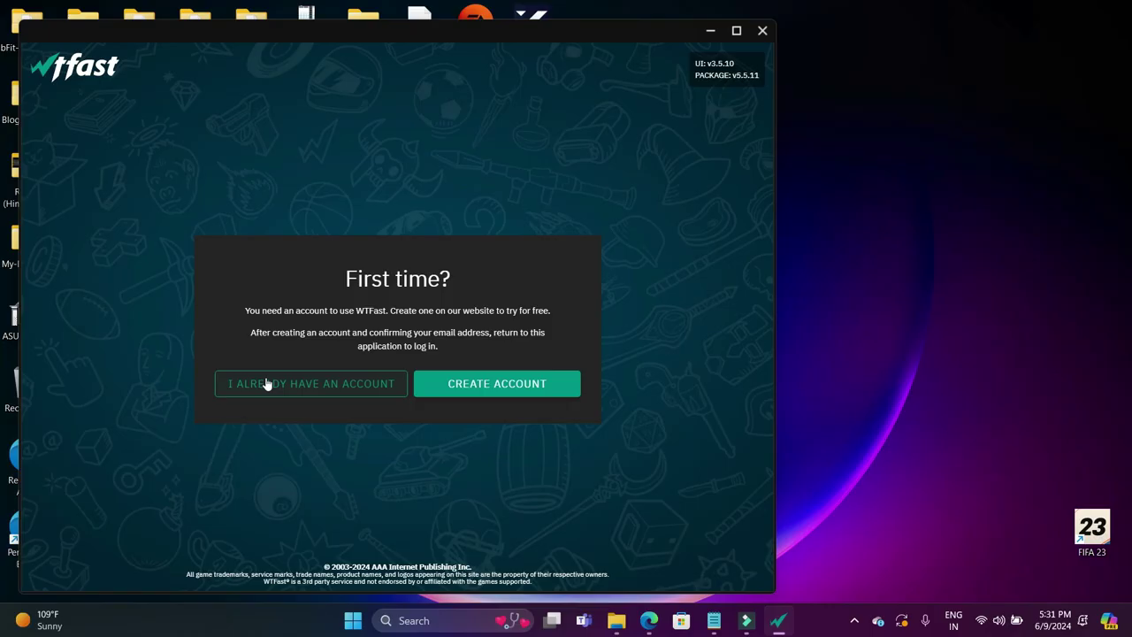
- Log in to the WTFast app with Razer as an existing account holder, agreeing to the updated policies and entering the Razer ID email and password
left_click(266, 380)
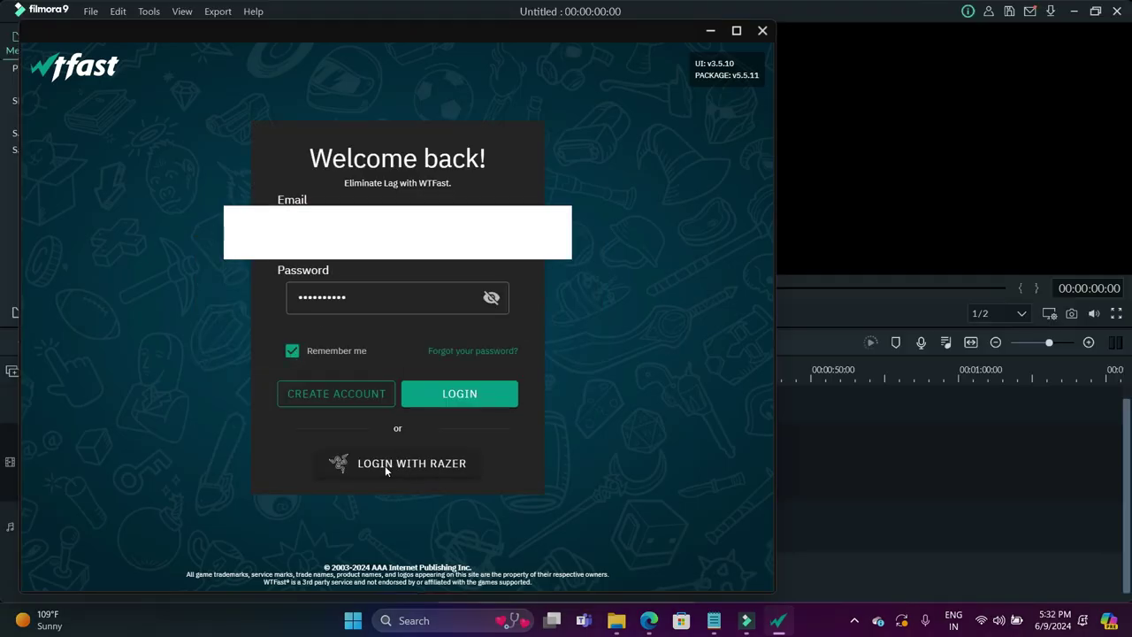
left_click(386, 465)
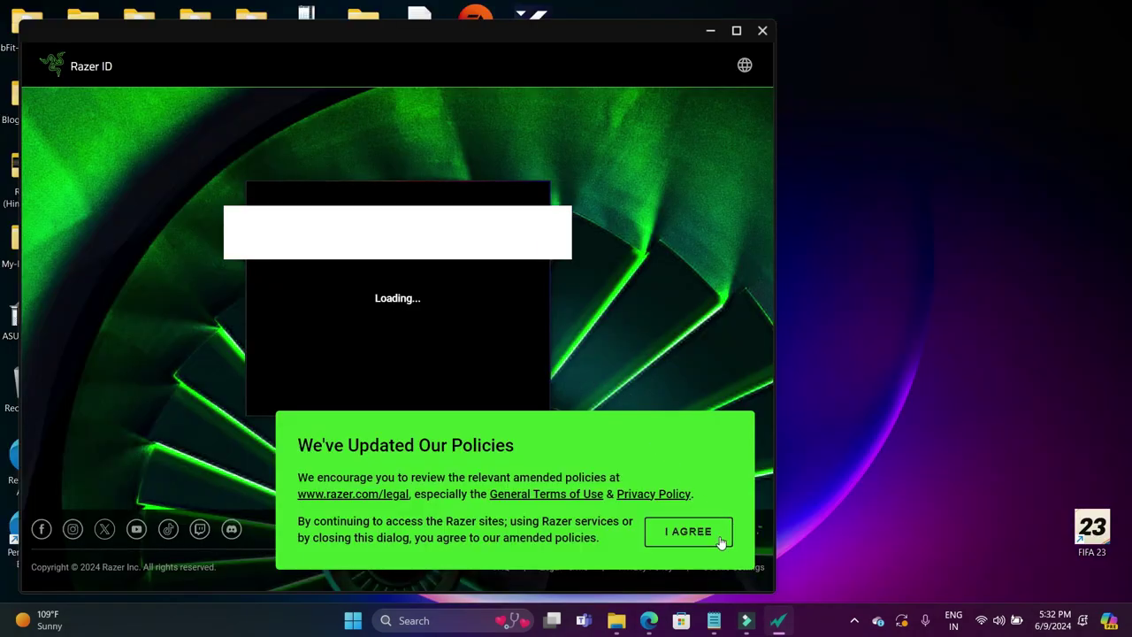
left_click(720, 538)
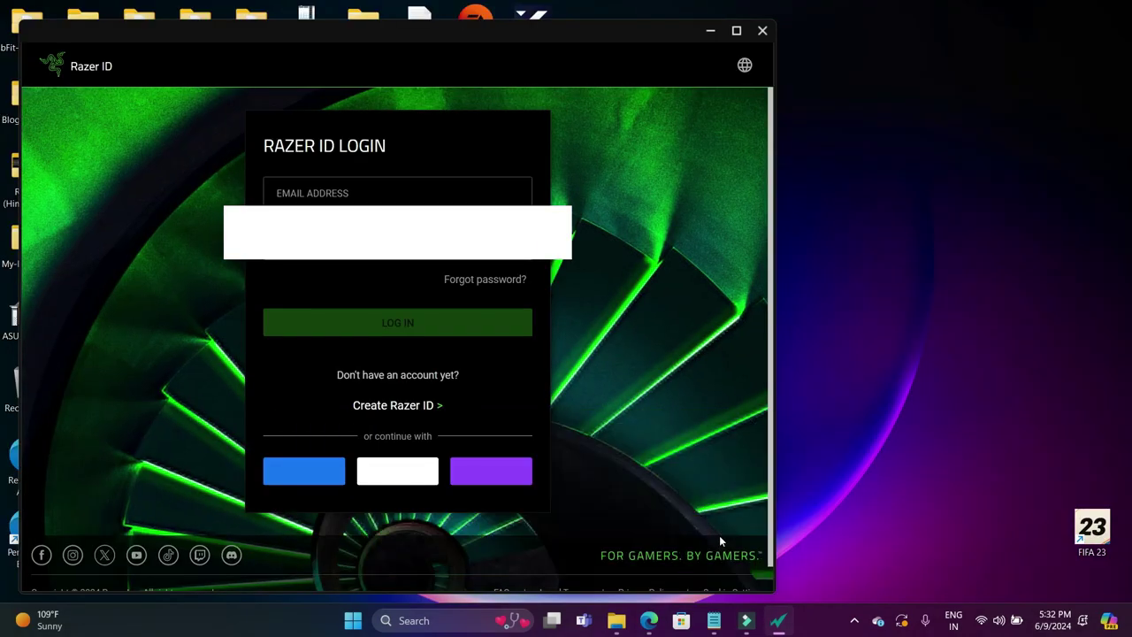
left_click(415, 182)
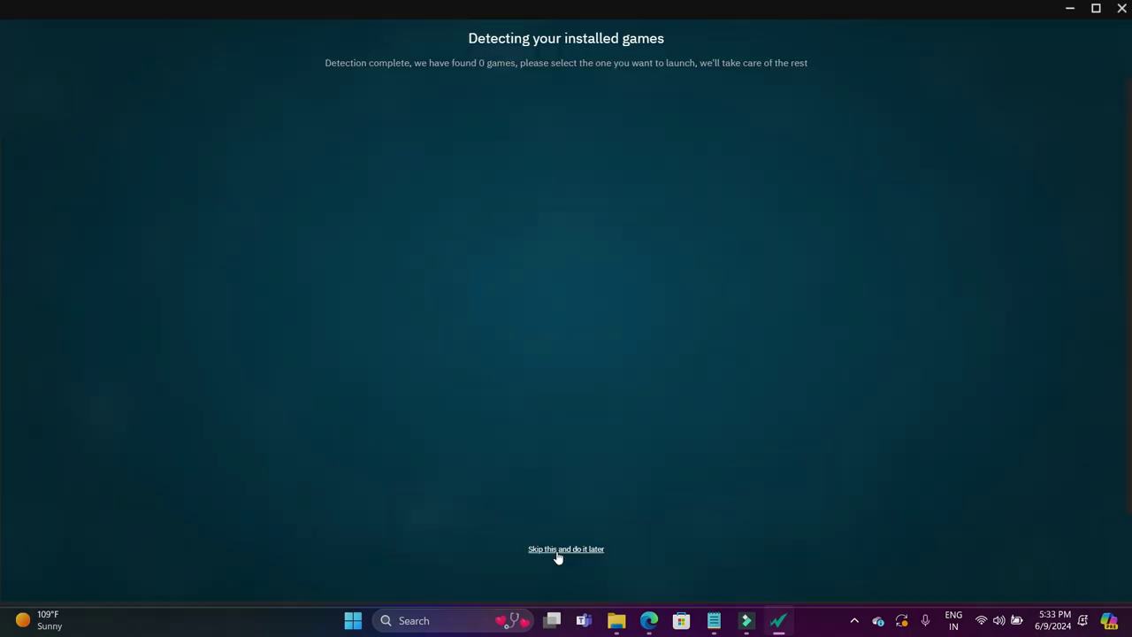
- Skip the installed-games detection, open XDefiant's launch settings and choose Amsterdam, Netherlands as the server location
left_click(557, 552)
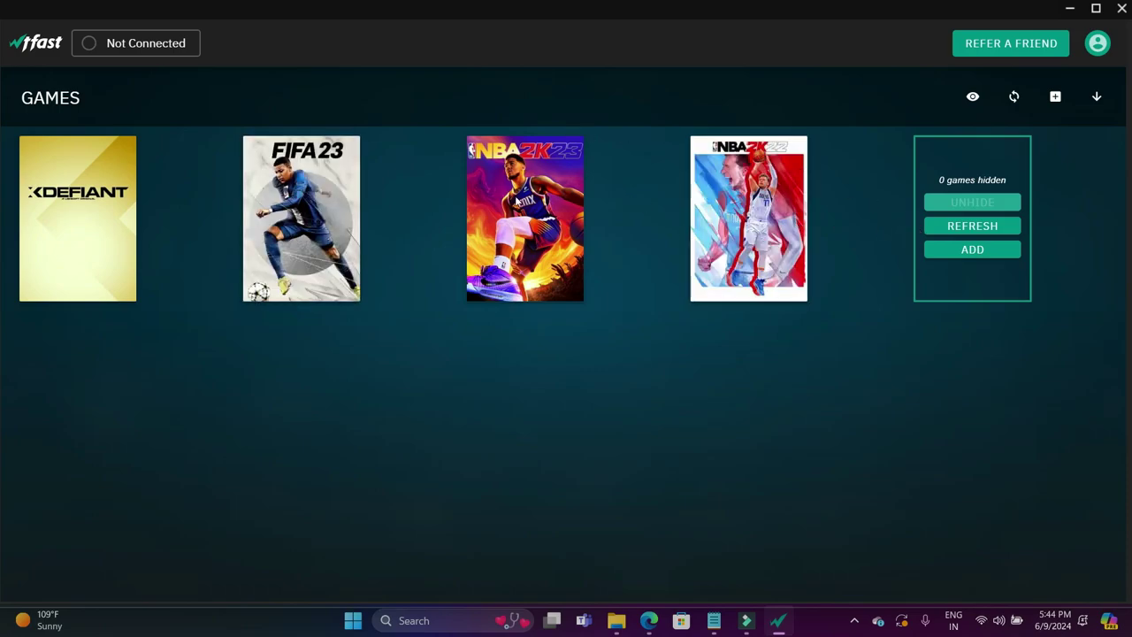
left_click(78, 215)
left_click(250, 214)
left_click(139, 281)
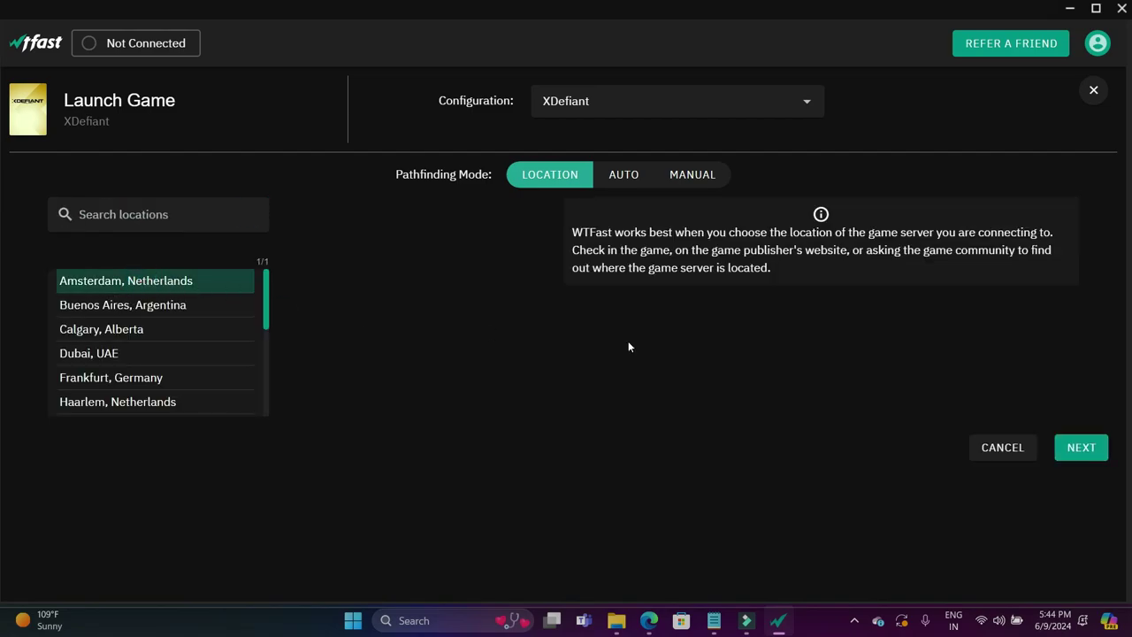
scroll(257, 334, "down", 5)
scroll(200, 363, "up", 5)
left_click(1080, 453)
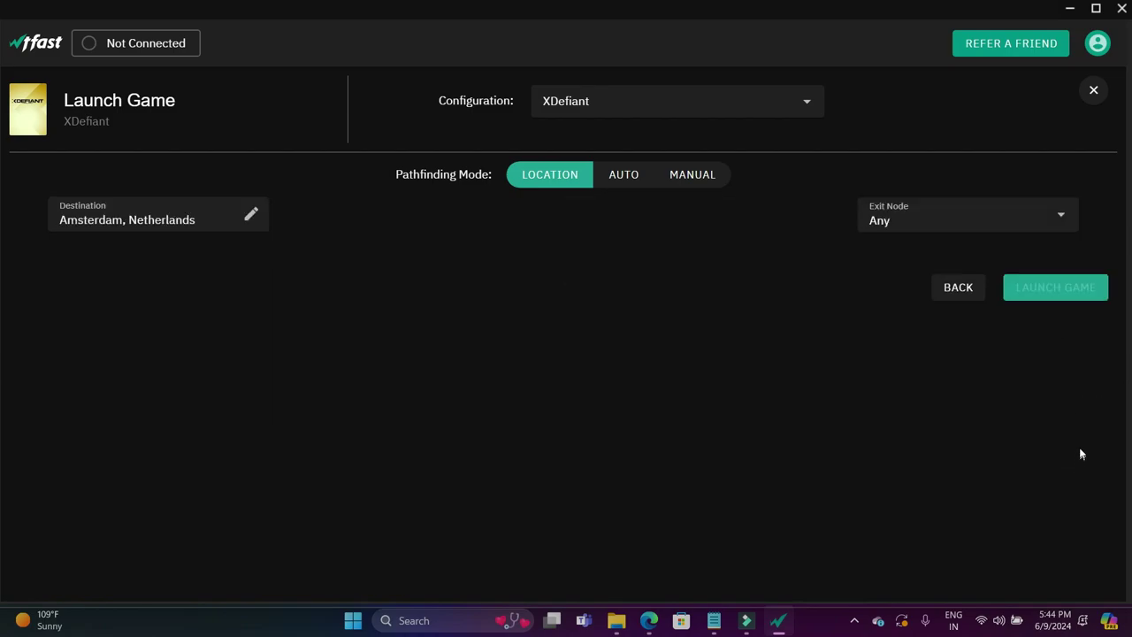
- Change XDefiant's pathfinding mode to Auto and launch the game
left_click(632, 179)
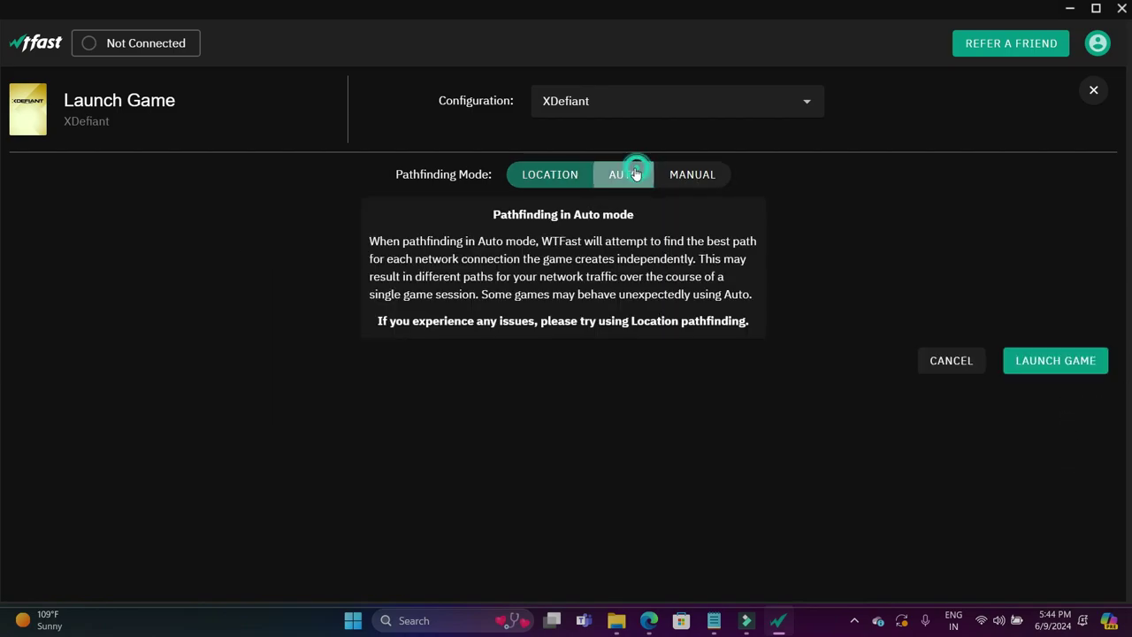
left_click(1046, 368)
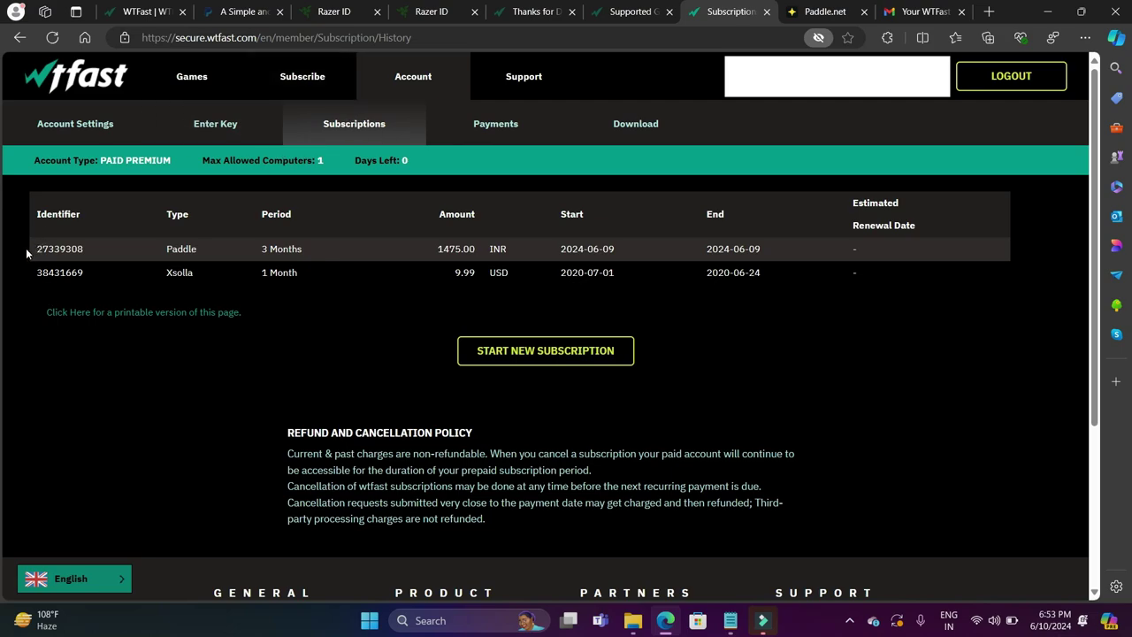
- Review the WTFast subscription history in the browser, plus the payment and help-contact lines of the Gmail receipt email
left_click_drag(31, 241, 584, 274)
left_click(575, 272)
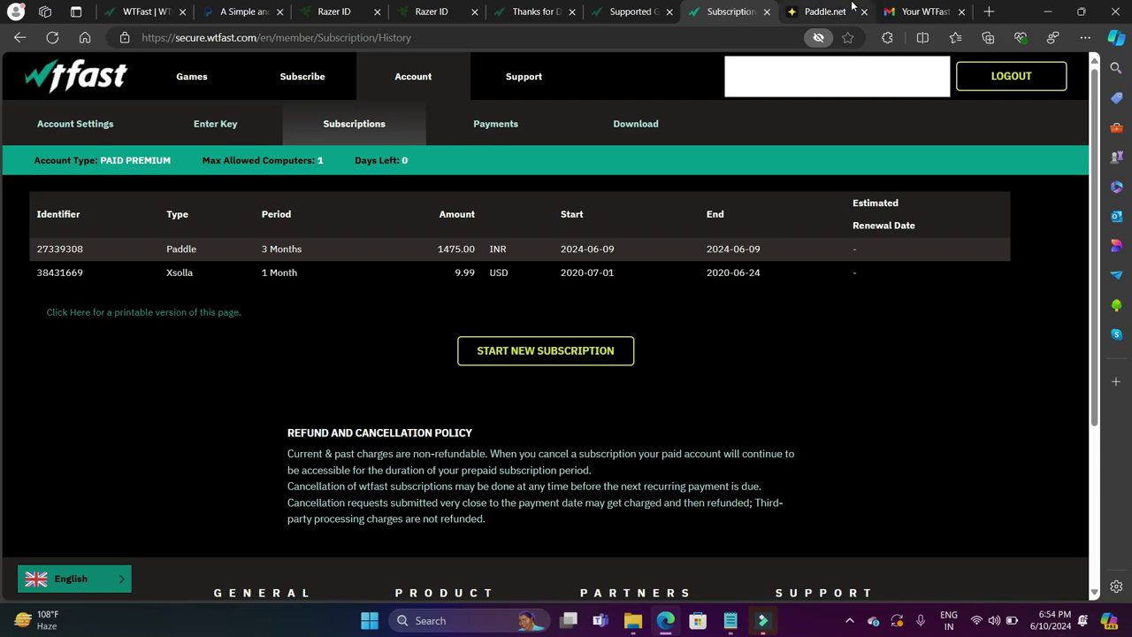
left_click(922, 9)
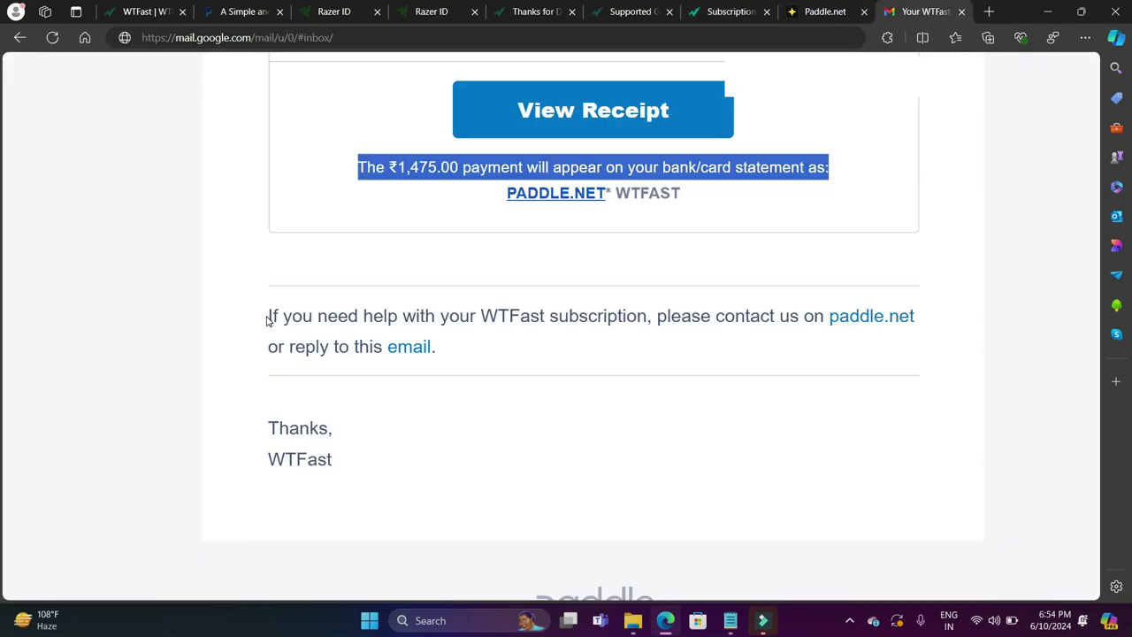
left_click(263, 273)
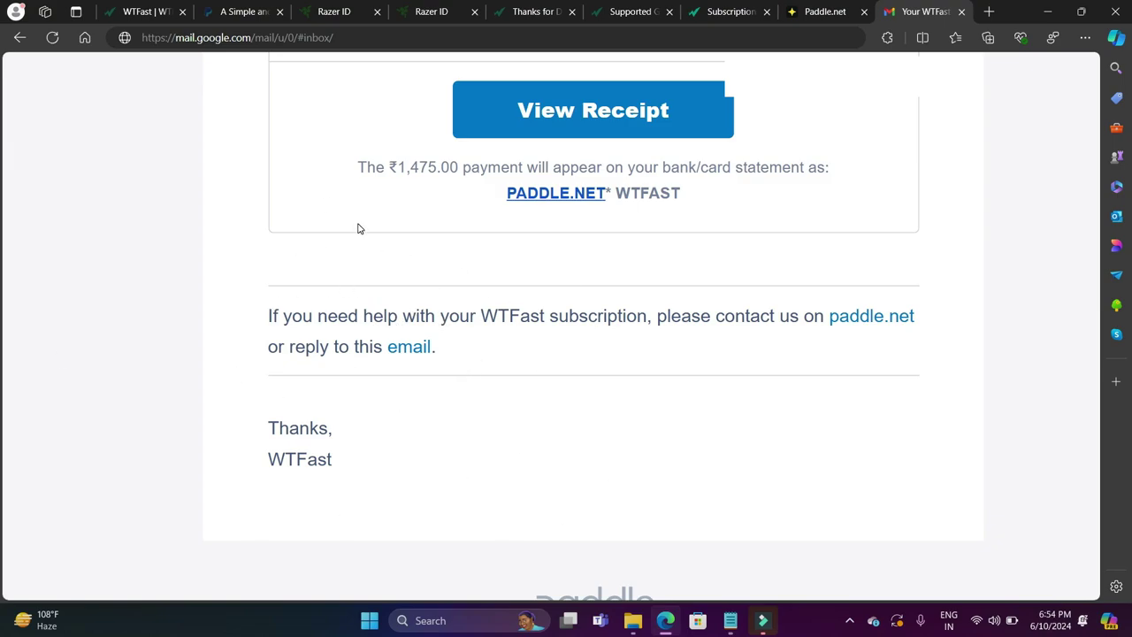
left_click_drag(346, 167, 801, 168)
left_click(675, 222)
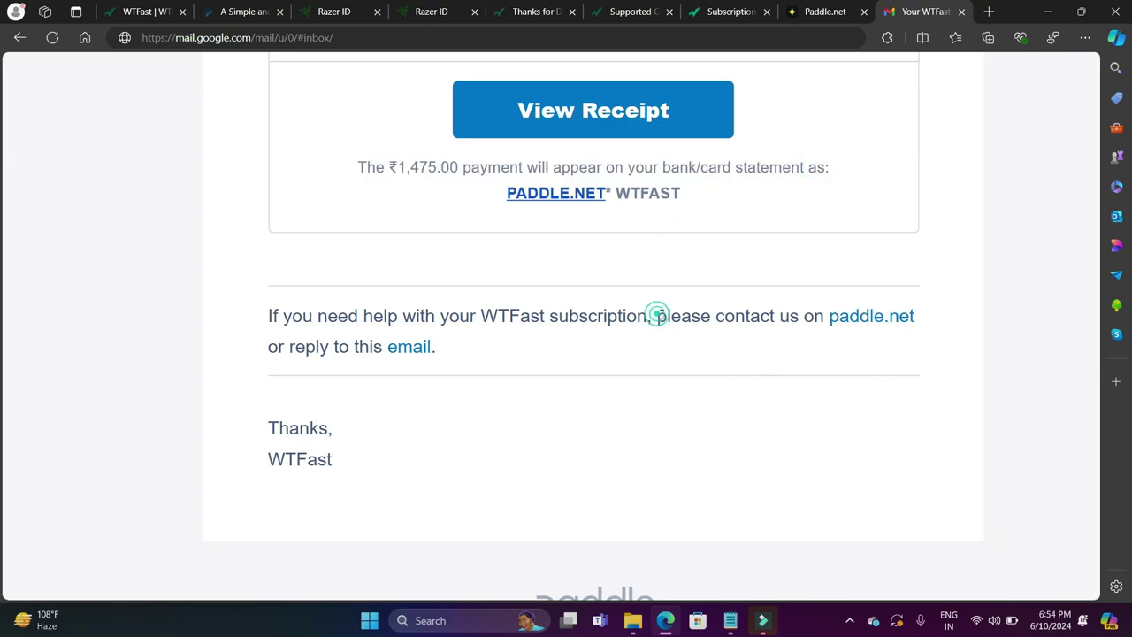
left_click_drag(659, 315, 704, 352)
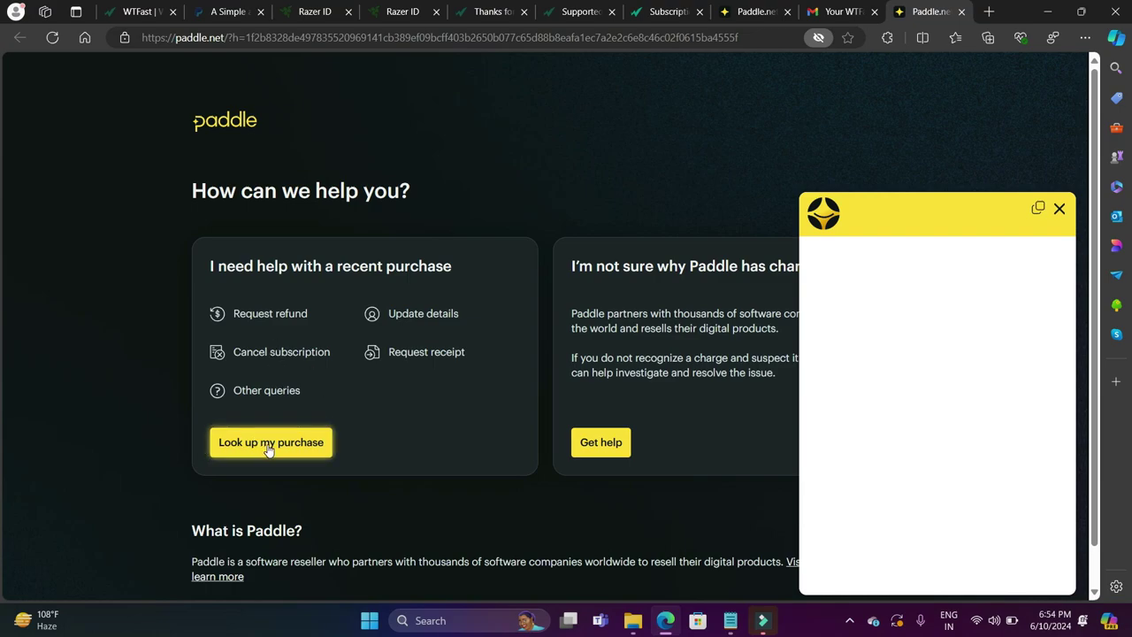
- Open the recent-purchase lookup on the Paddle help page and fill in the purchaser's email address
left_click_drag(241, 317, 316, 310)
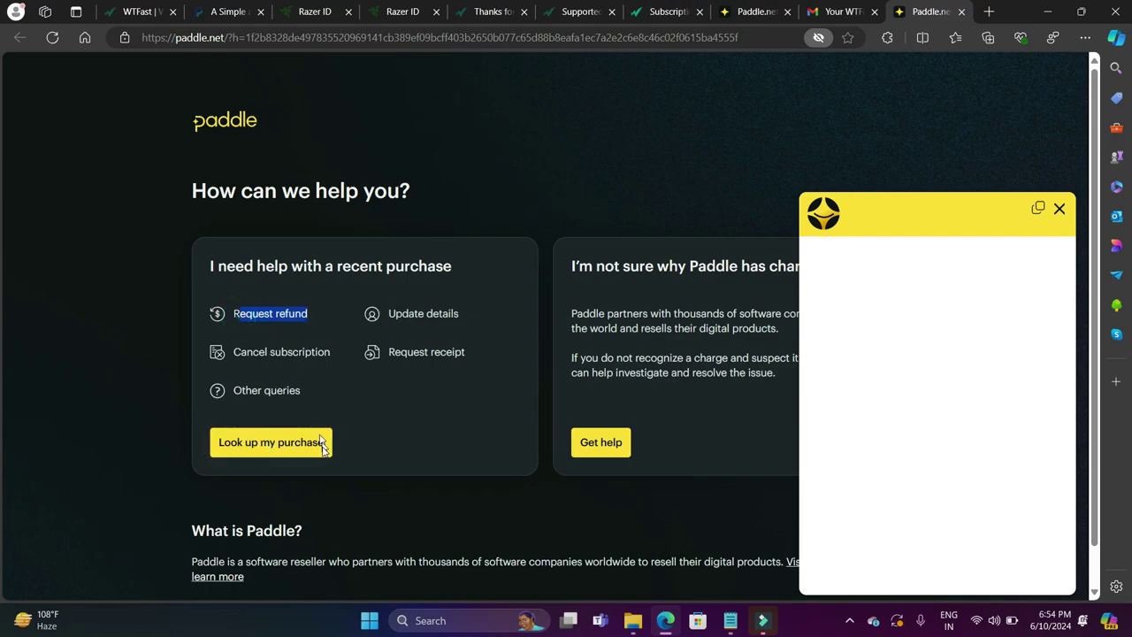
left_click(283, 445)
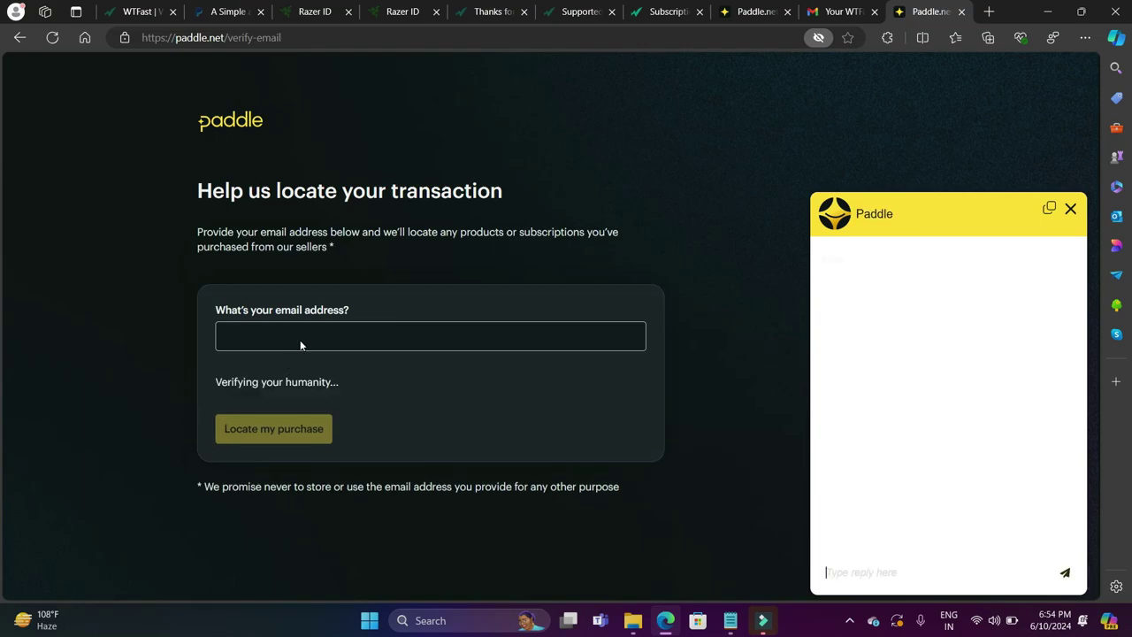
left_click(300, 340)
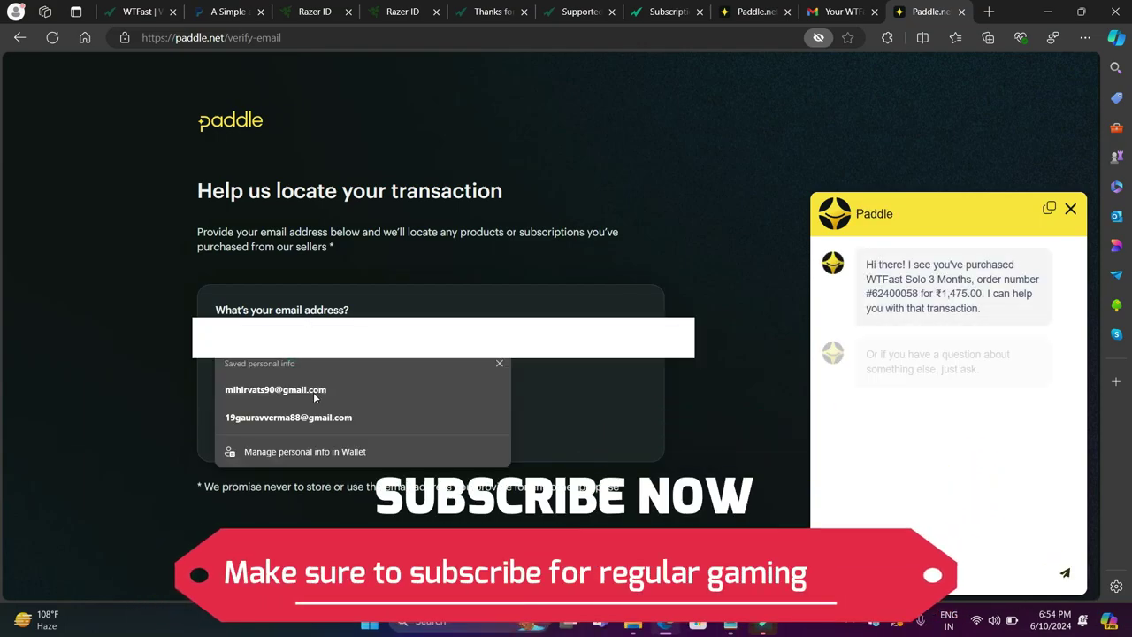
left_click(310, 394)
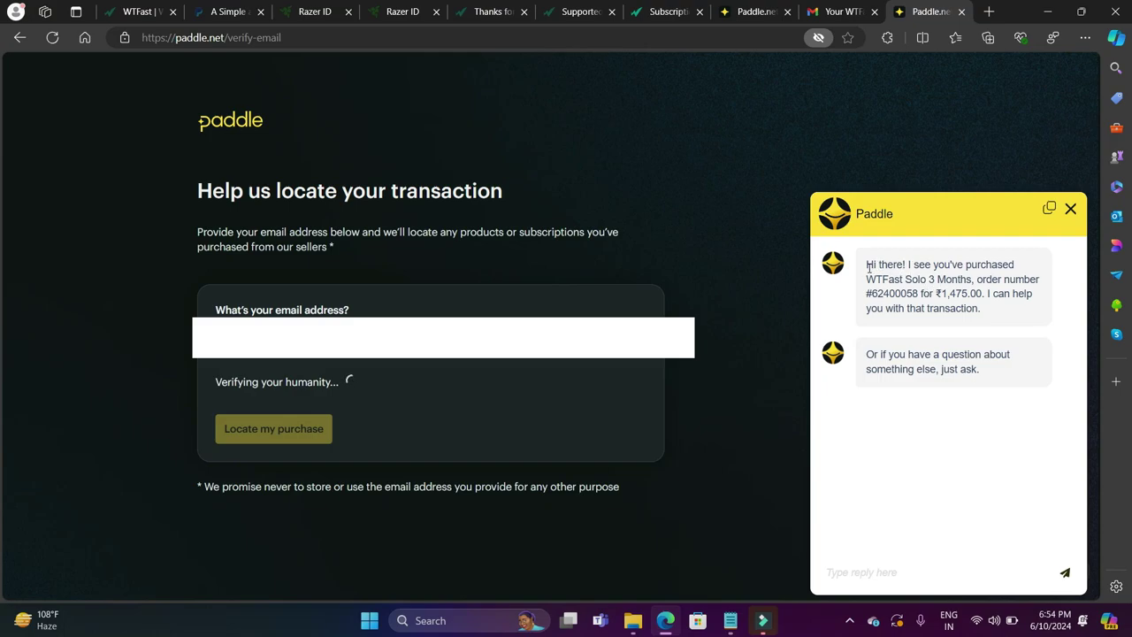
- Send "I want a refund because I did not use it at all" in the Paddle support chat and read the reply
left_click_drag(866, 267, 952, 281)
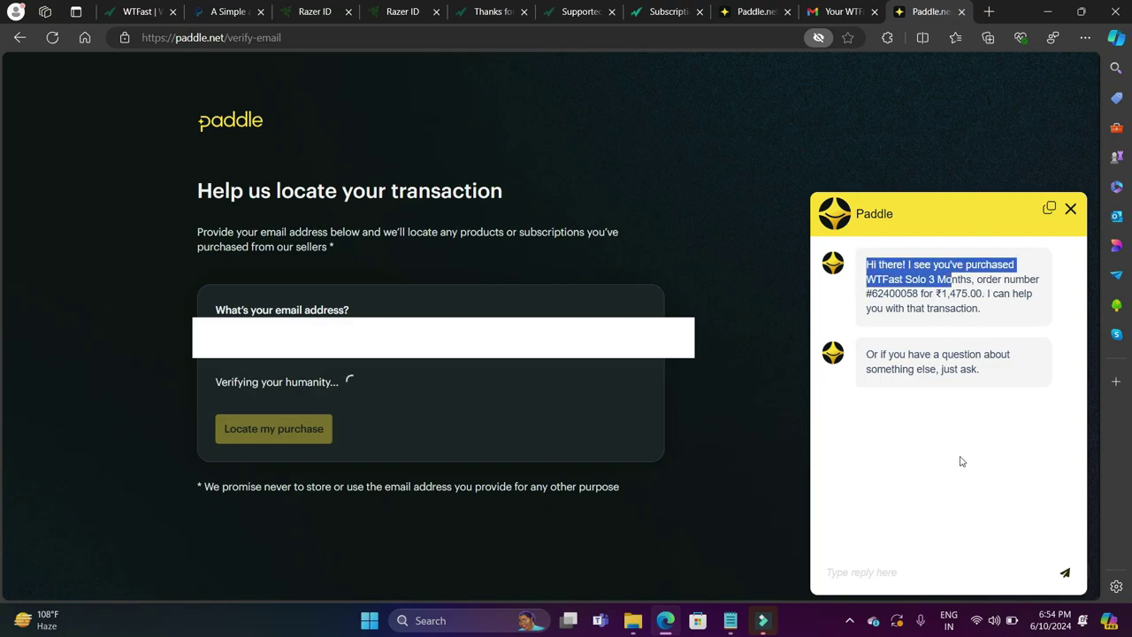
left_click(928, 570)
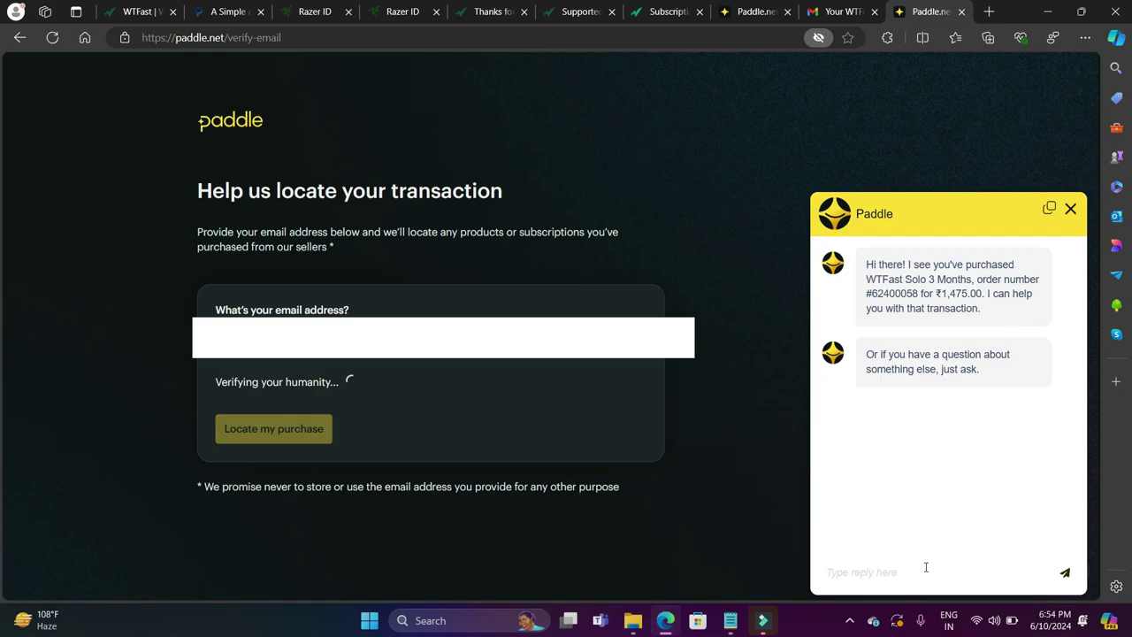
type("I want a refund b")
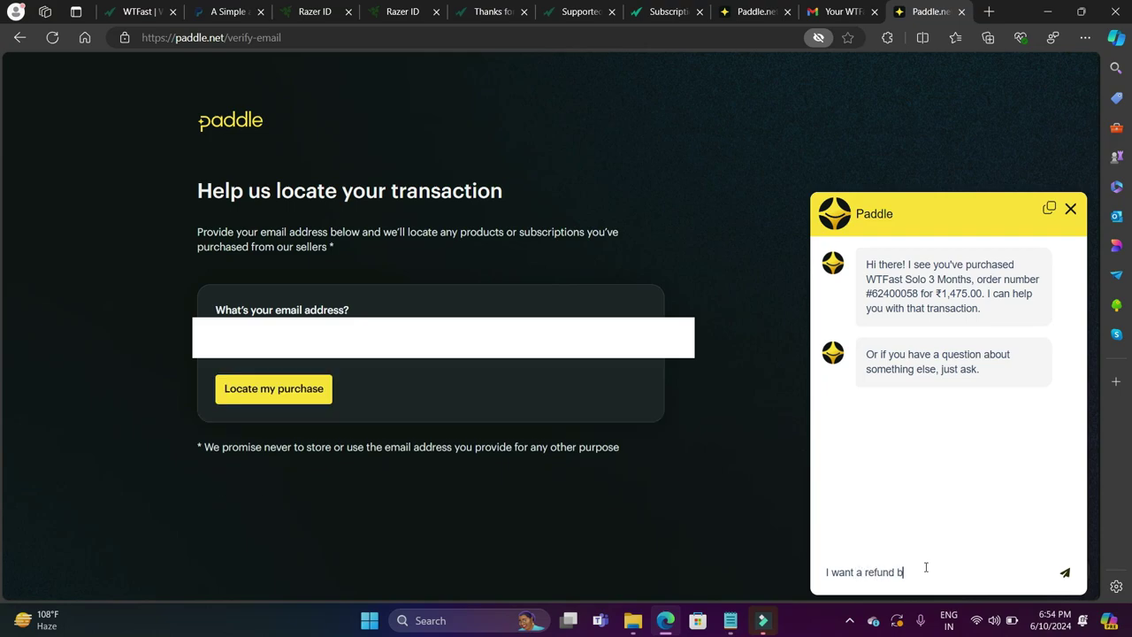
type("ecause i did not use it at all")
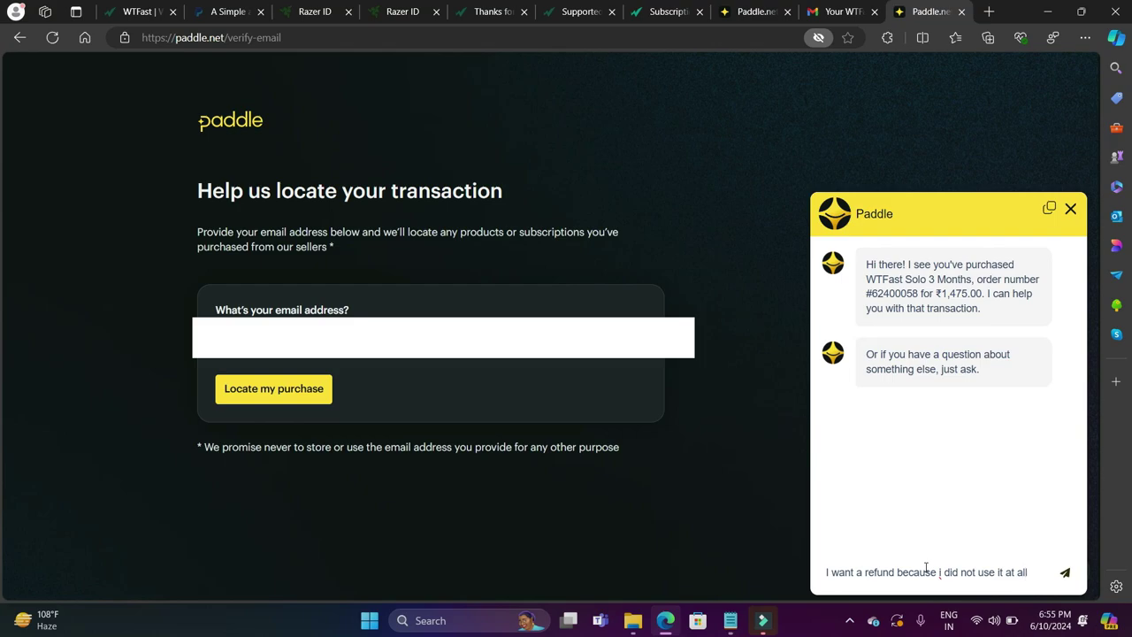
key("Return")
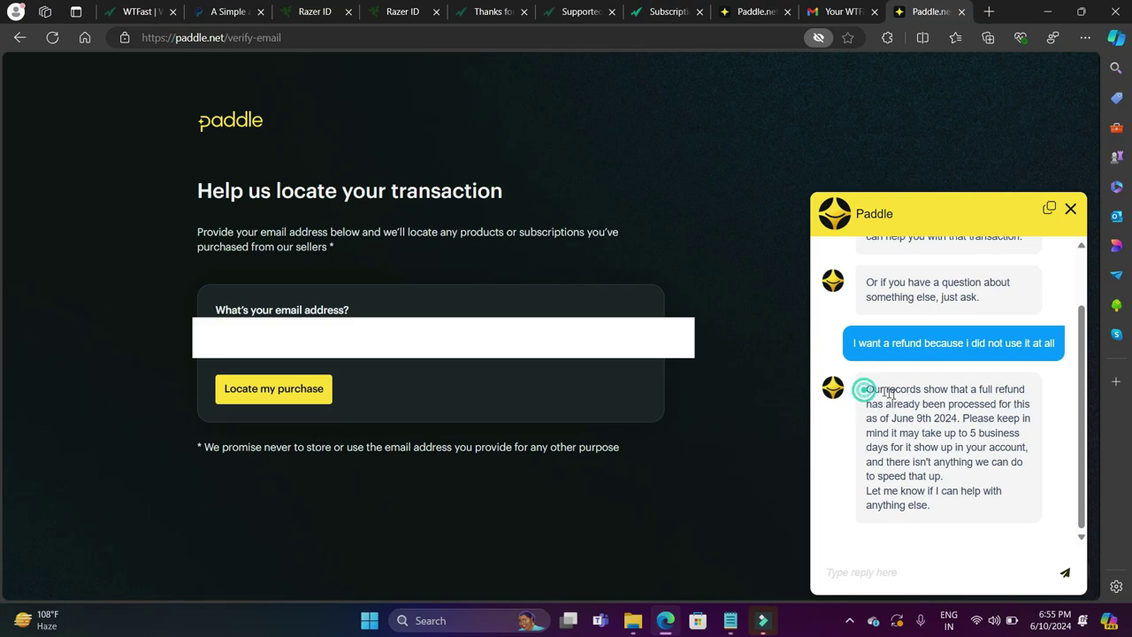
left_click_drag(865, 389, 961, 428)
left_click(932, 458)
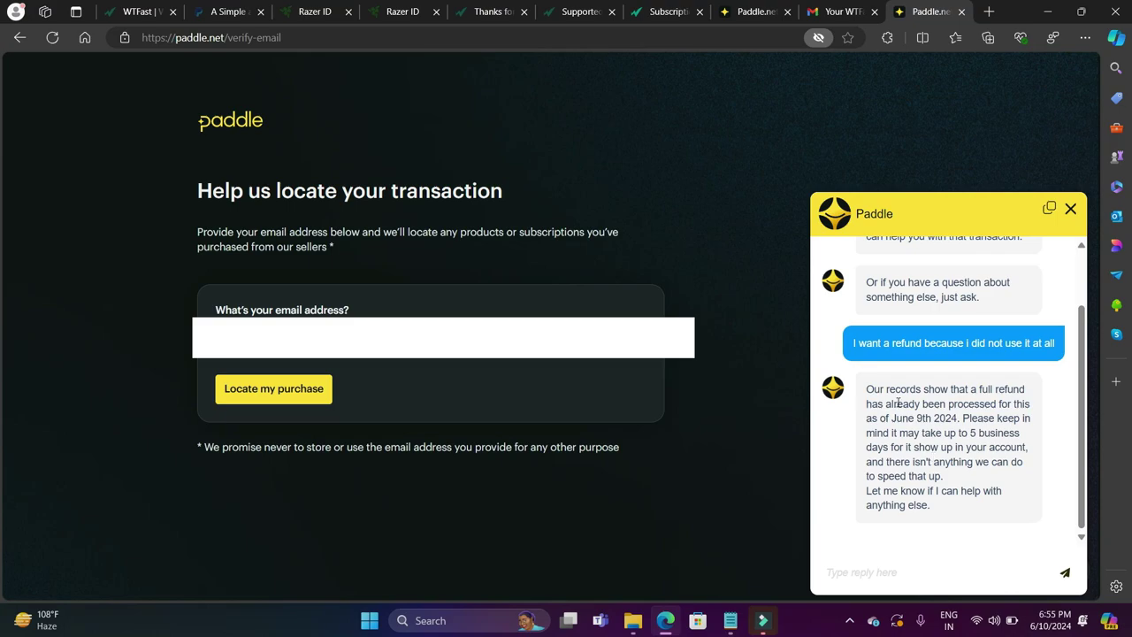